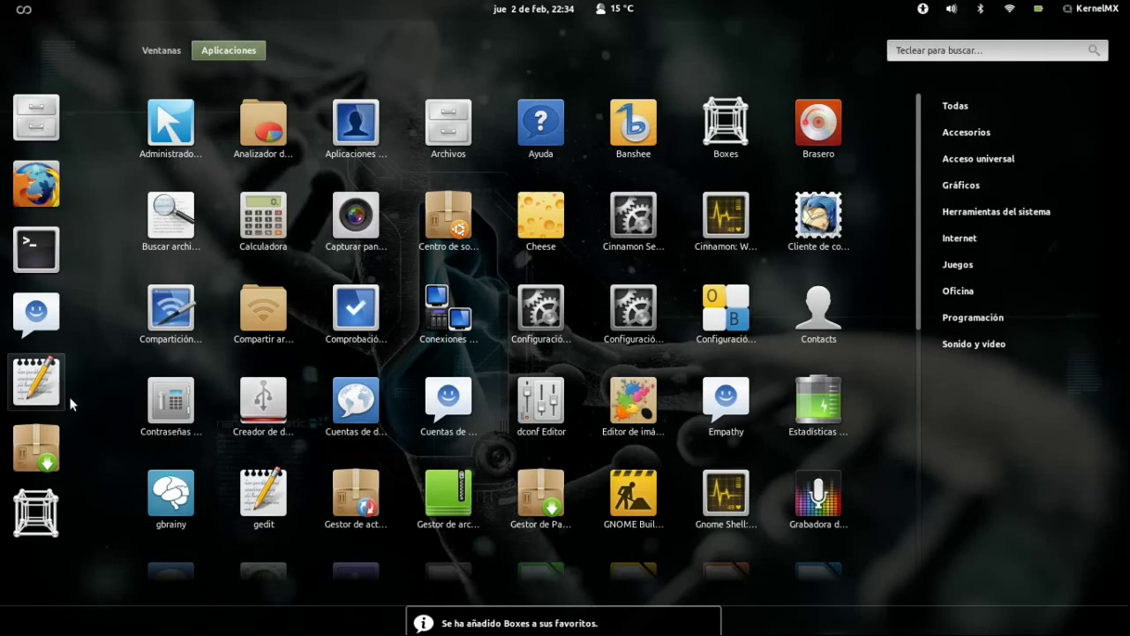
Move the Boxes launcher directly below the Terminal in the favourites and open Boxes.
drag(36, 508, 39, 252)
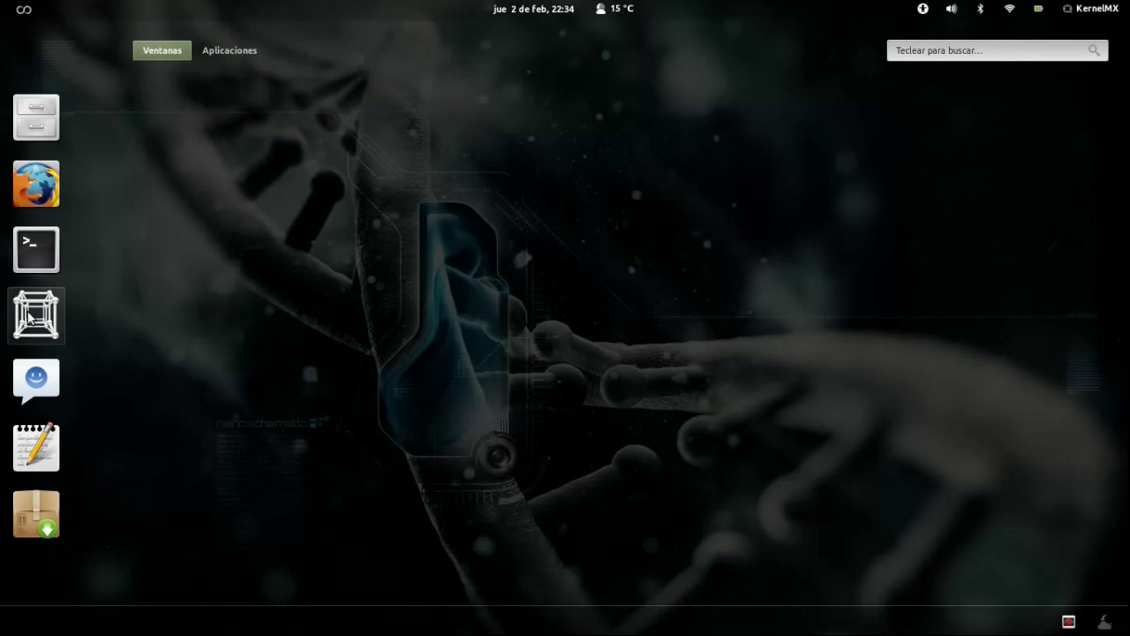
click(28, 311)
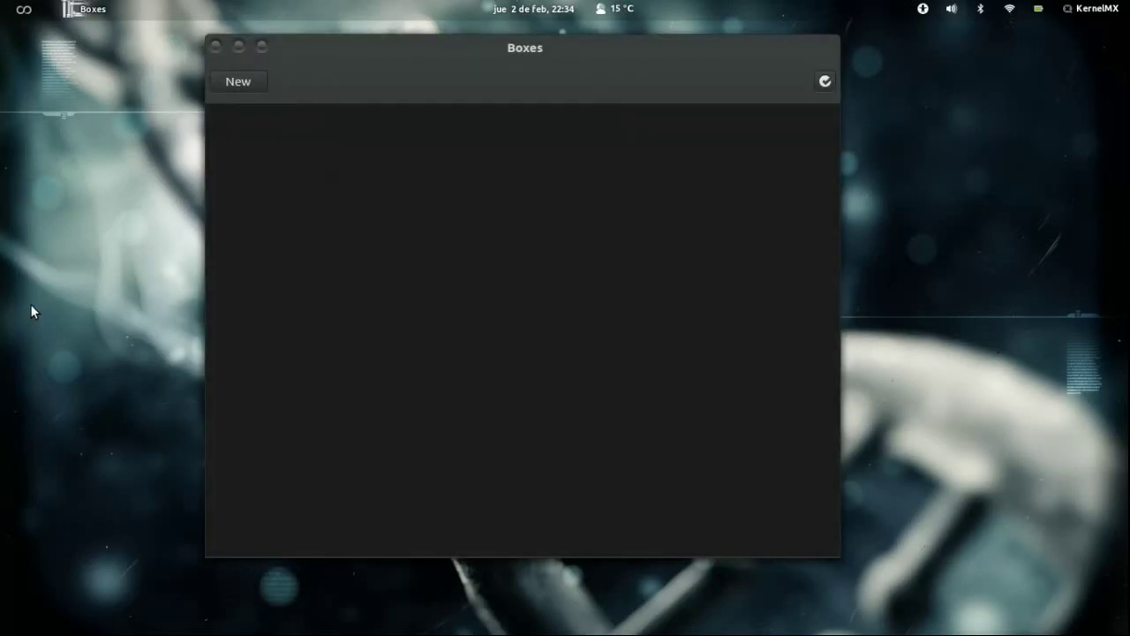
Create a new box from the file ubuntu-11.10-desktop-amd64.iso in the Descargas folder.
click(259, 86)
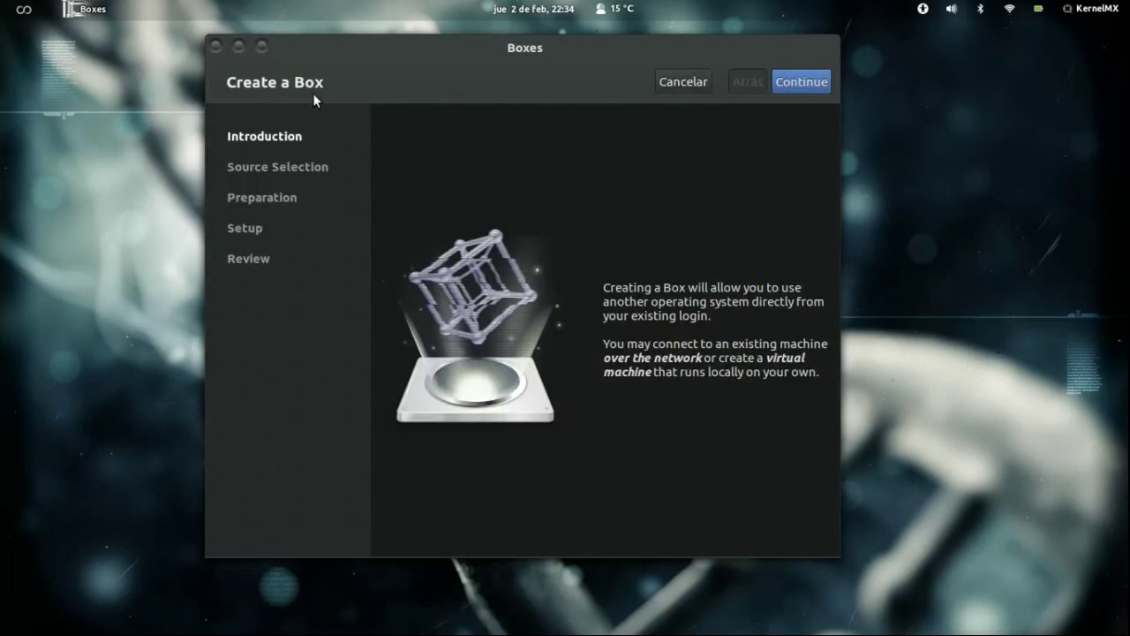
click(806, 85)
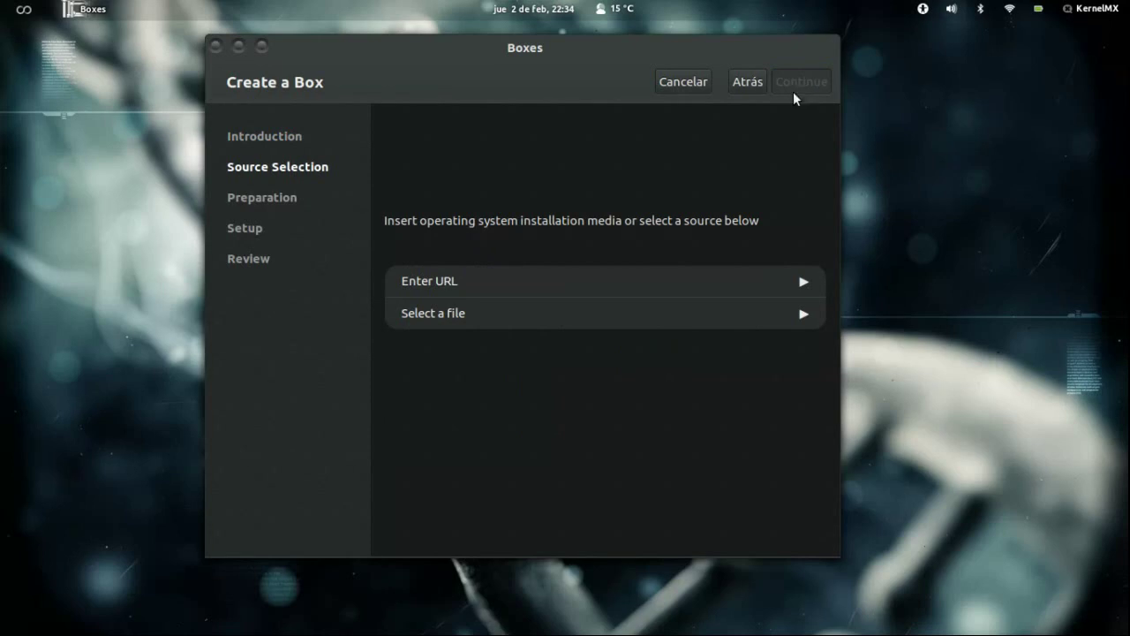
click(470, 313)
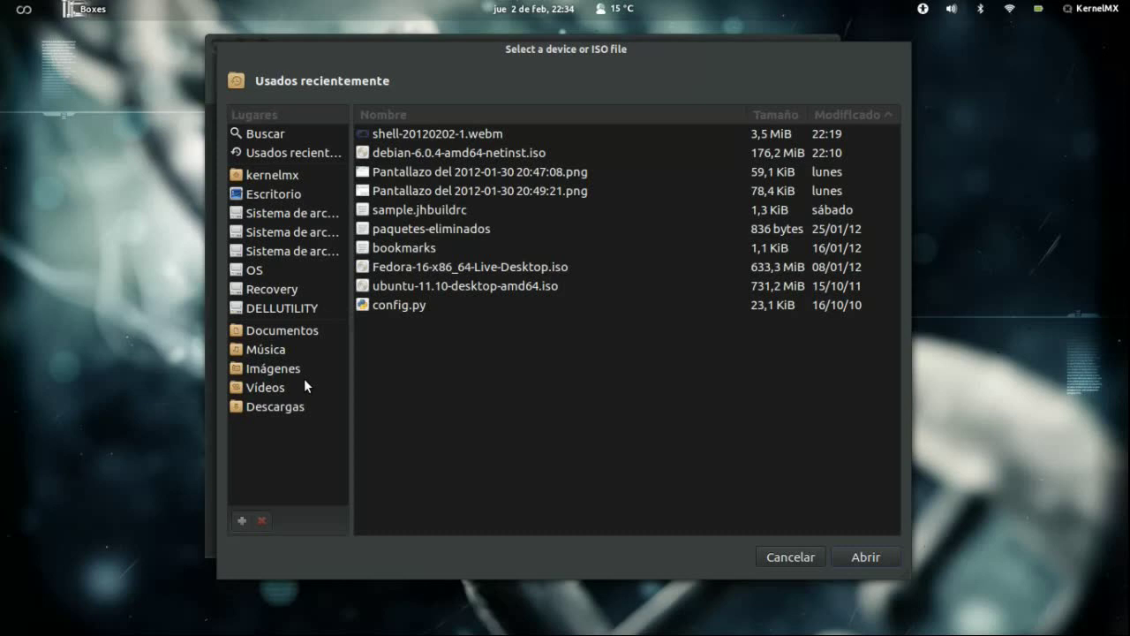
click(285, 407)
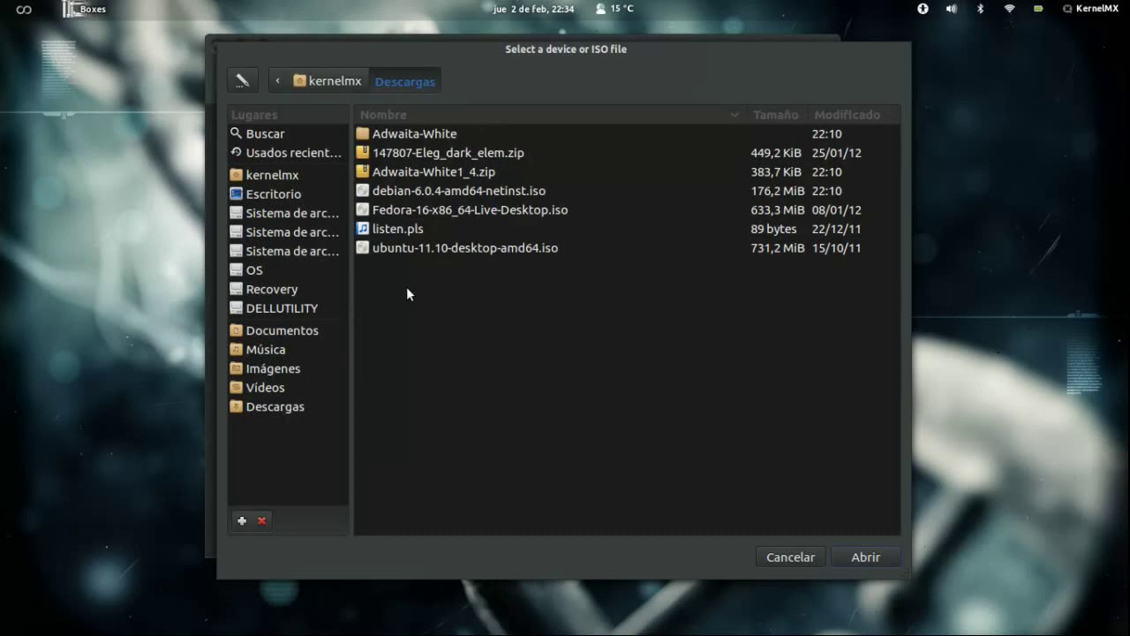
double_click(478, 249)
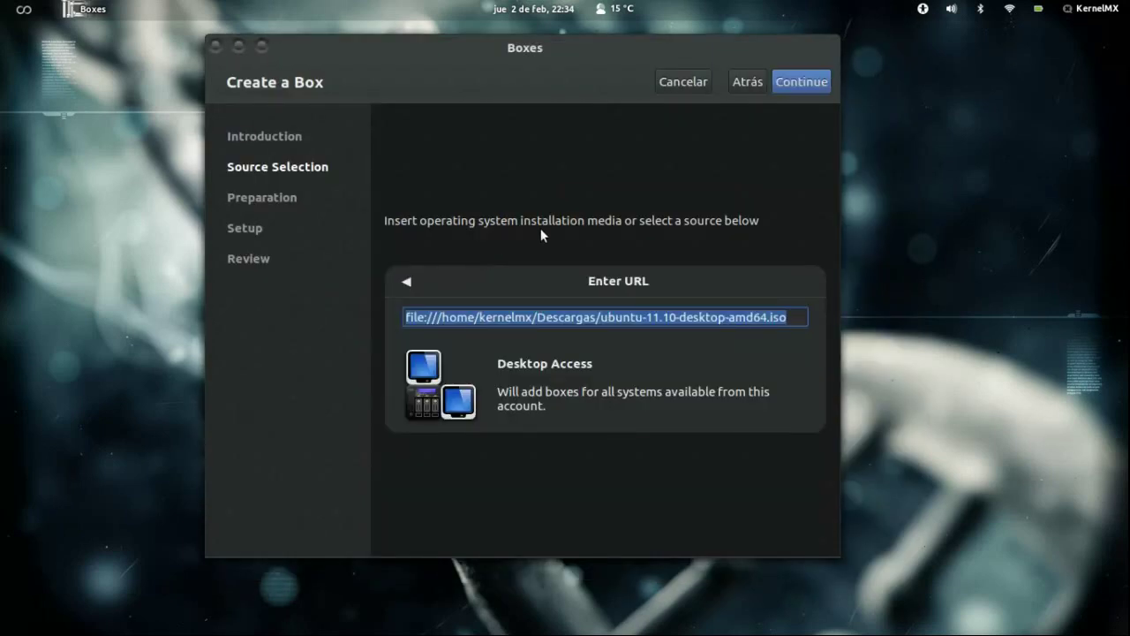
click(791, 88)
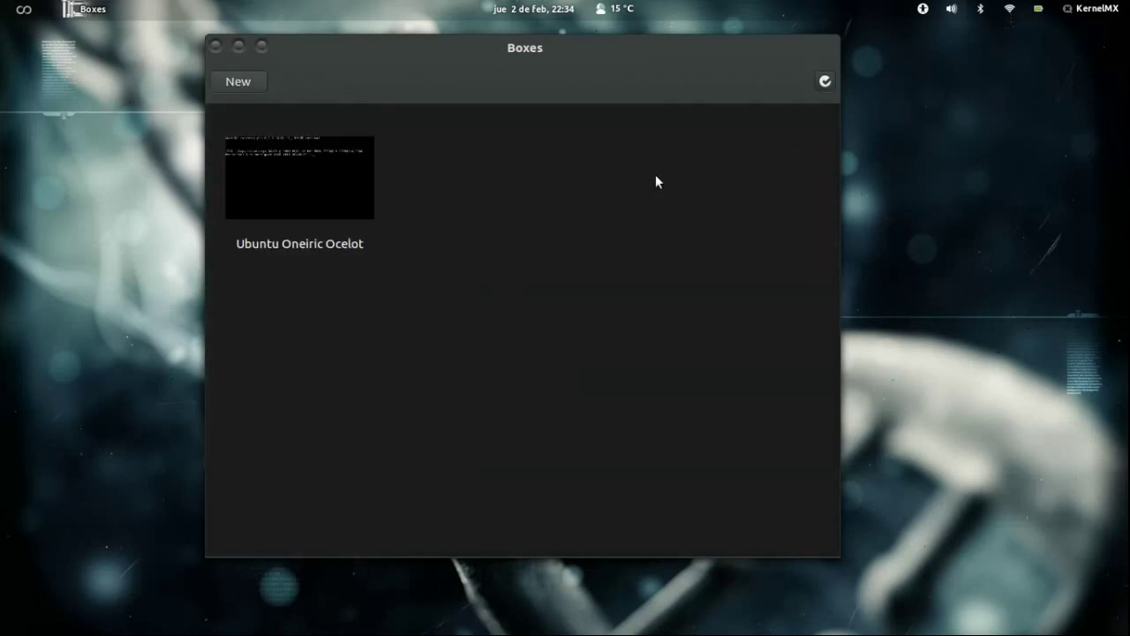
Open the Ubuntu Oneiric Ocelot box and choose Español as the boot menu language.
click(299, 187)
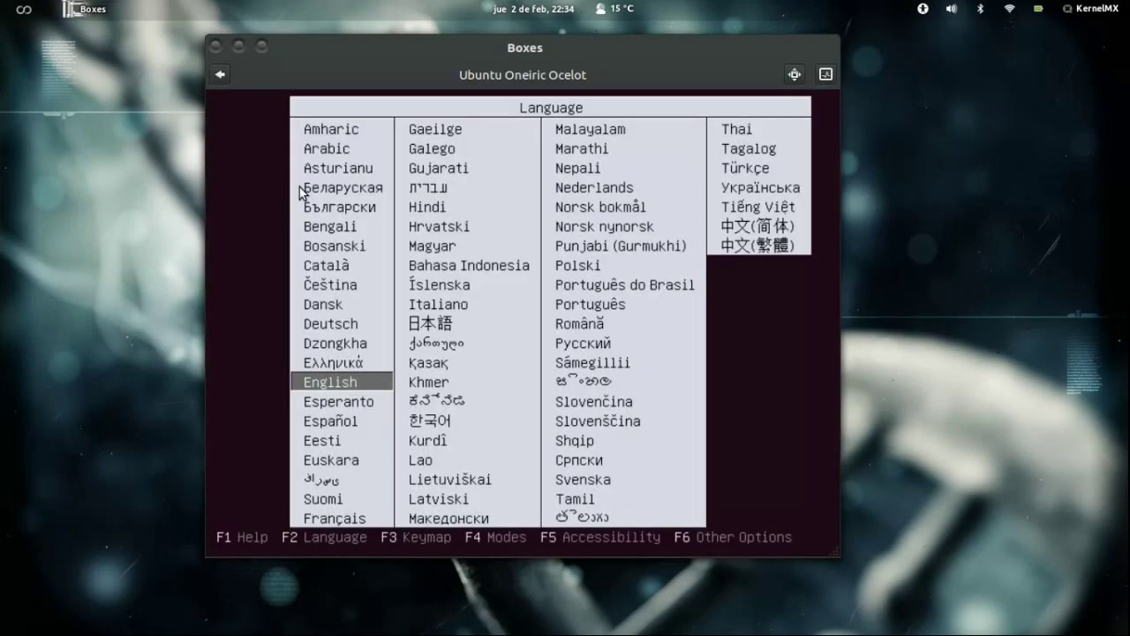
key(Down)
key(Down)
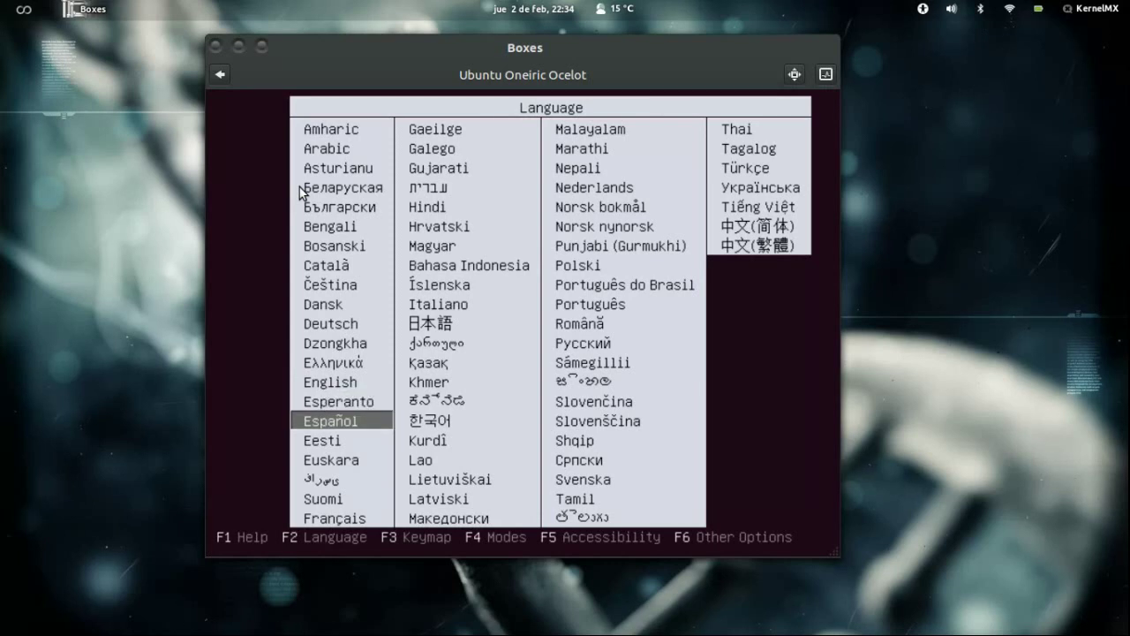
key(Return)
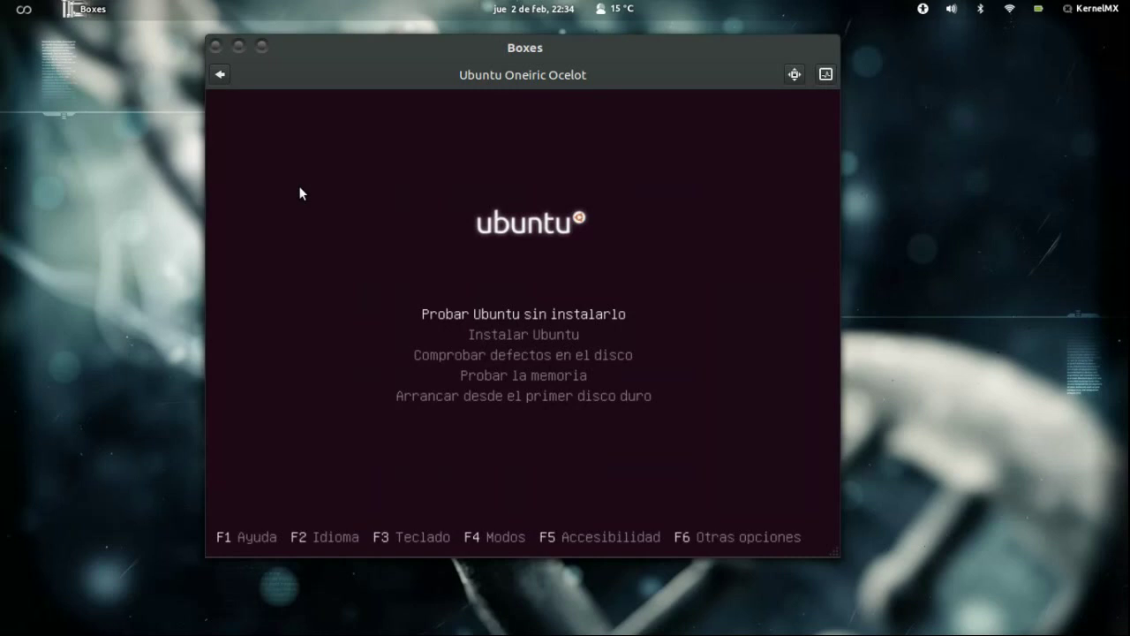
Look through the boot options and start the live session with "Probar Ubuntu sin instalarlo".
key(Down)
key(Down)
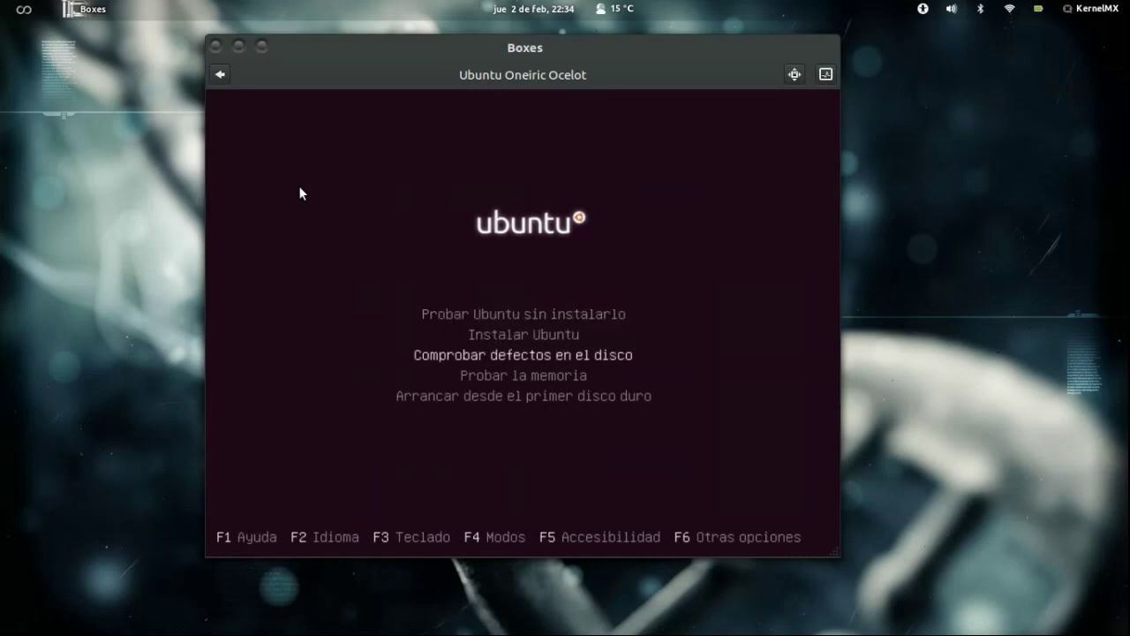
key(Down)
key(Down)
key(Up)
key(Up)
key(Up)
key(Up)
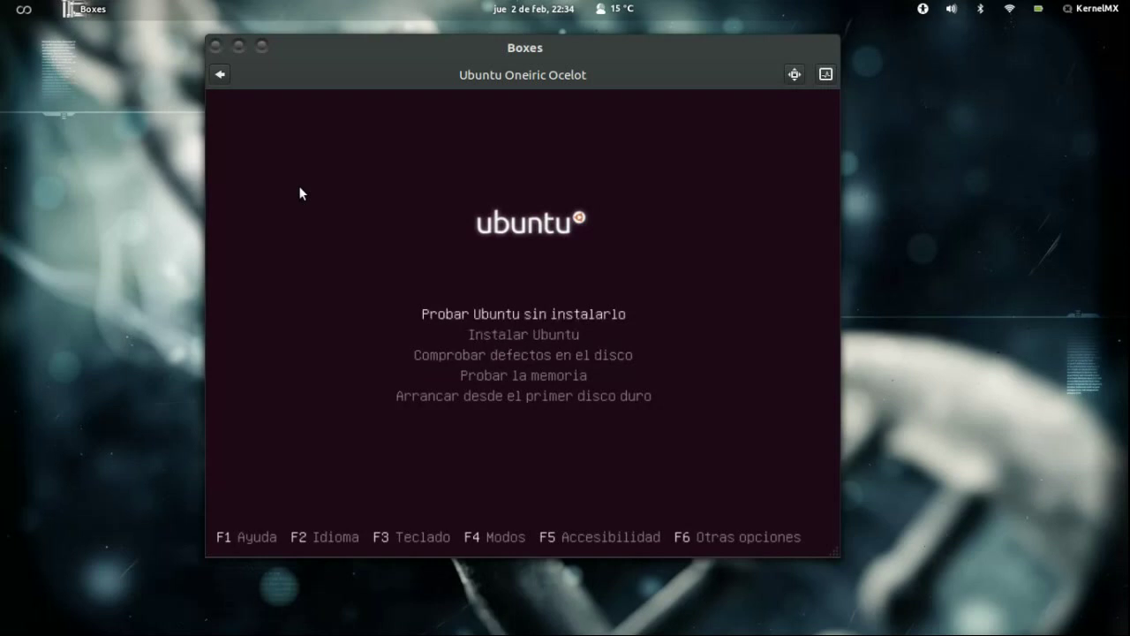
key(Return)
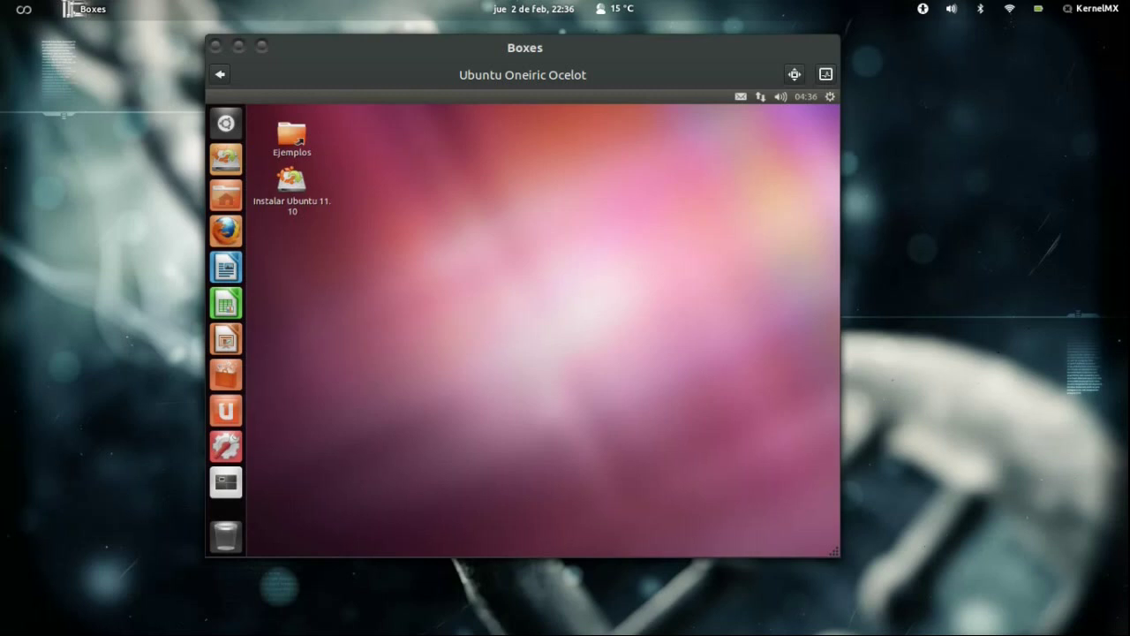
Examine the full list of installed applications in the virtual machine's Dash and close it.
click(227, 125)
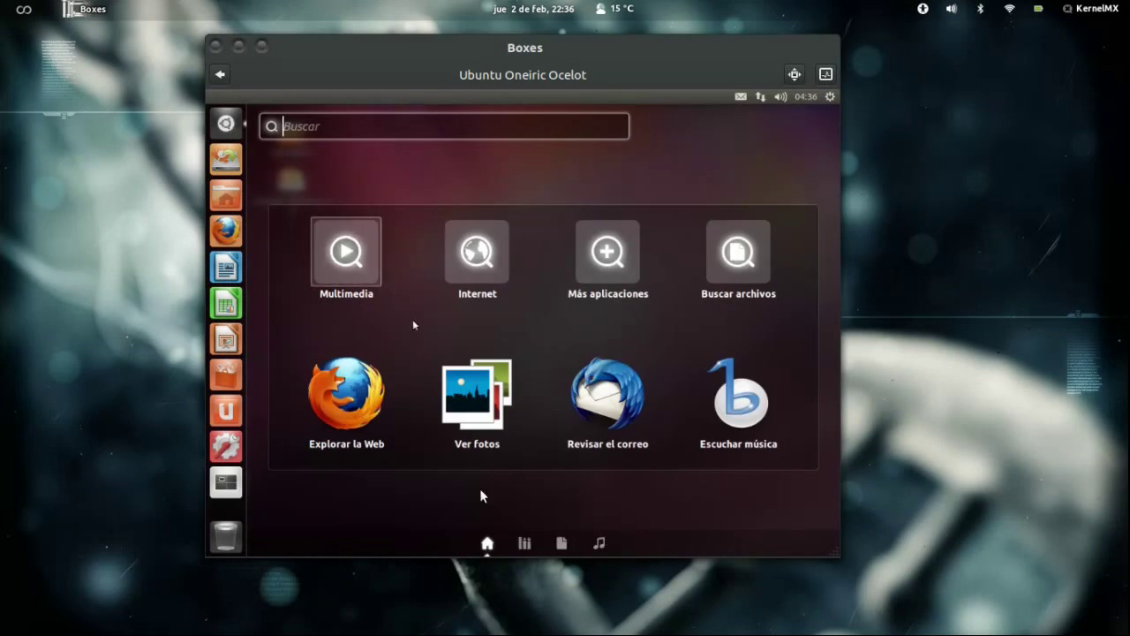
click(525, 544)
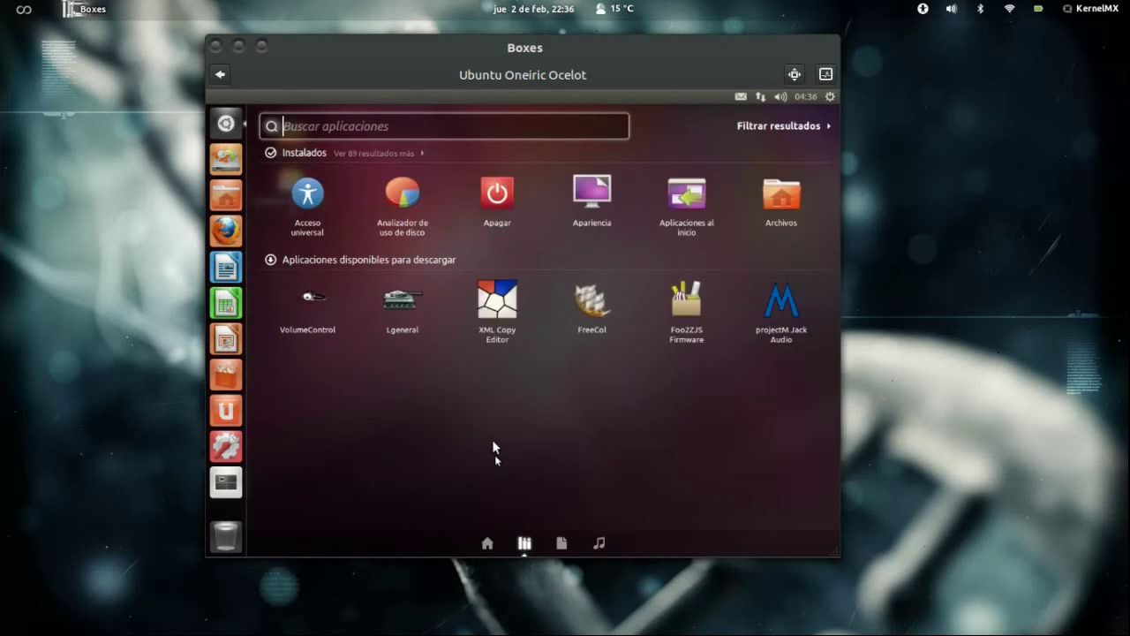
click(401, 153)
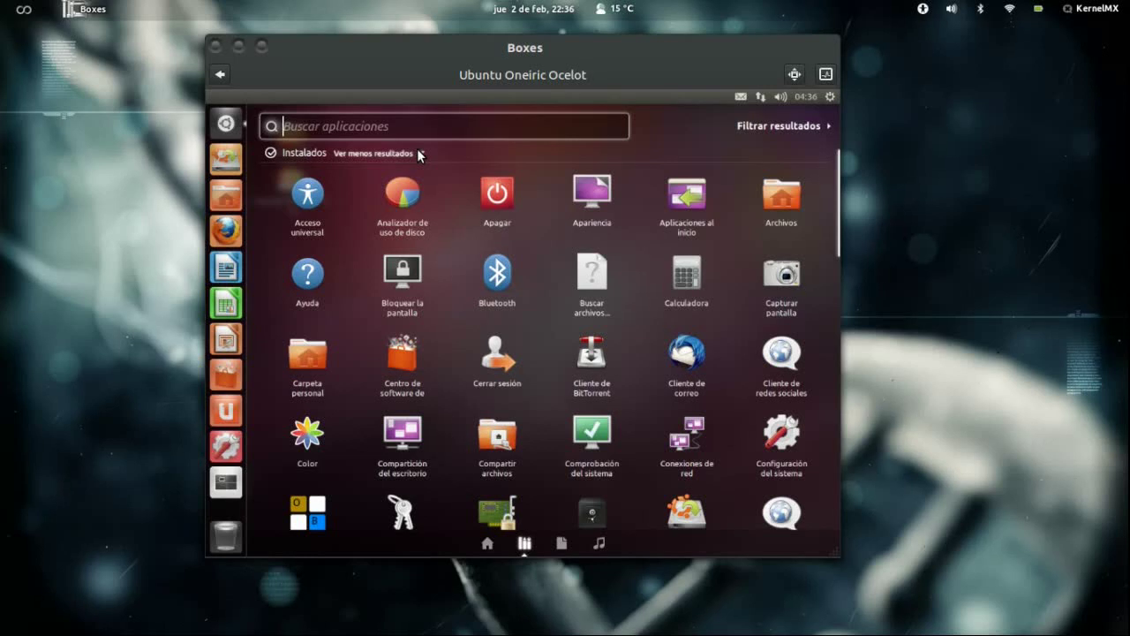
click(235, 125)
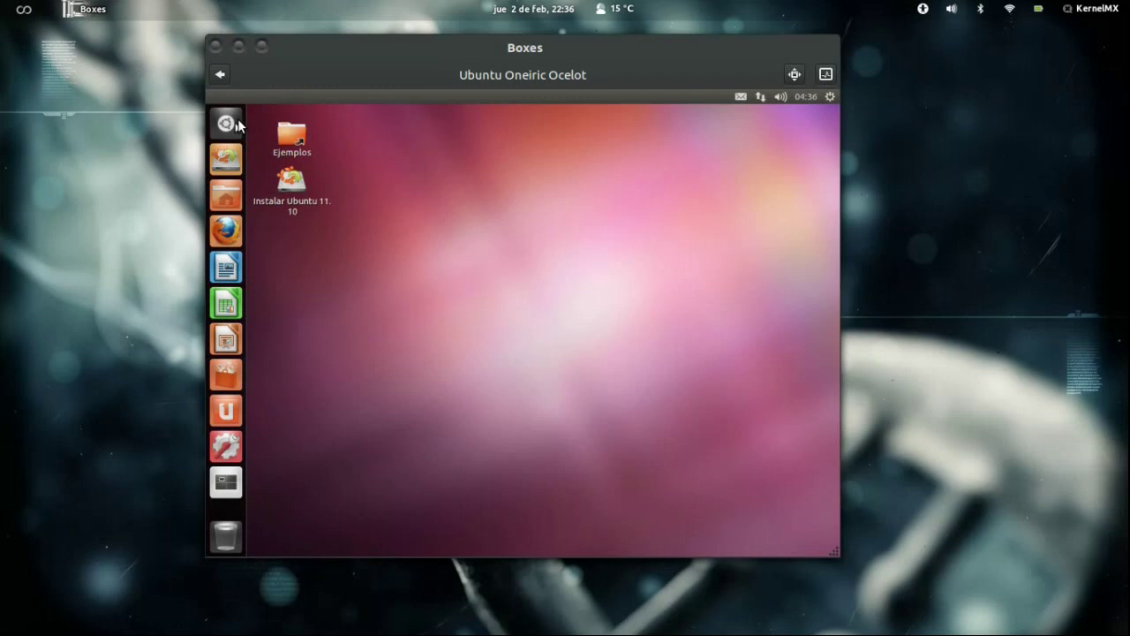
Check the virtual machine's processor and other details in Información del sistema and close the window.
click(830, 97)
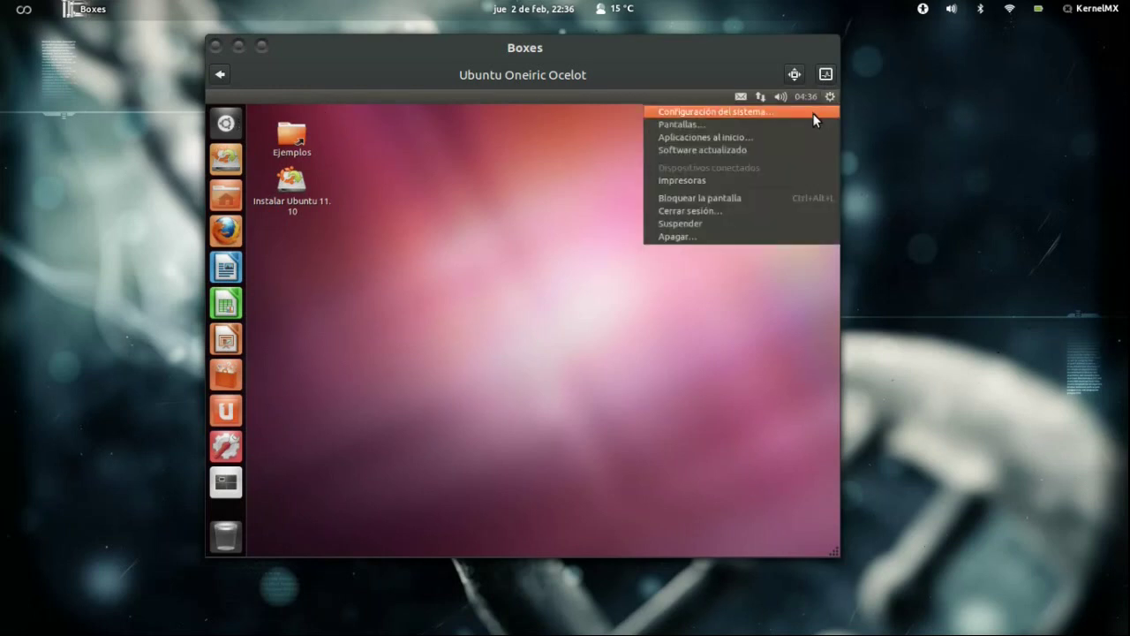
click(813, 114)
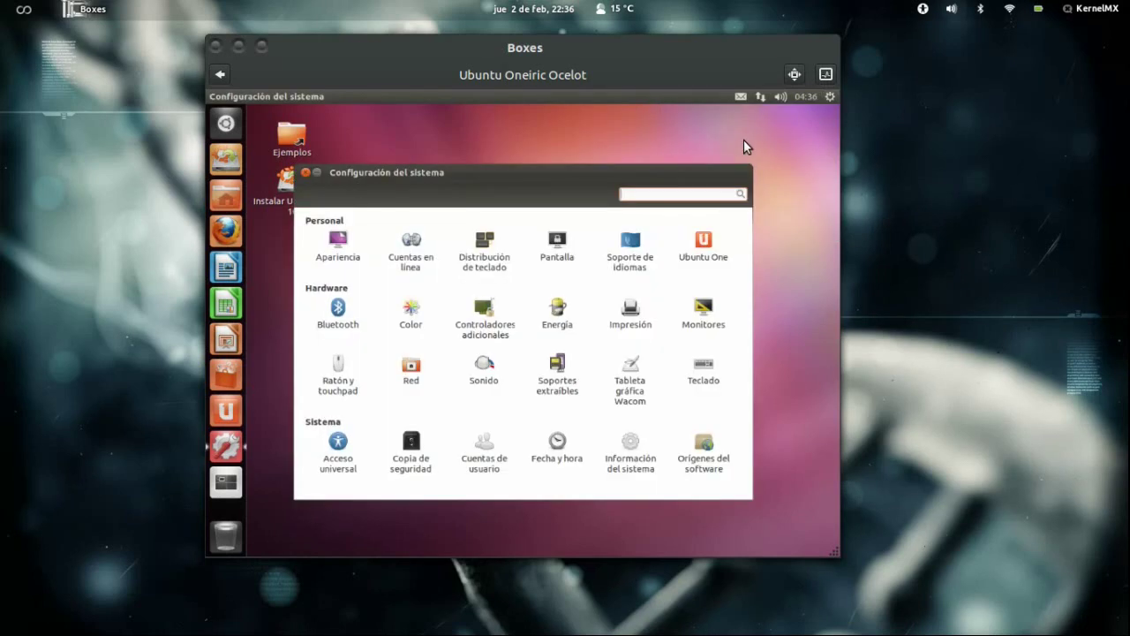
click(632, 452)
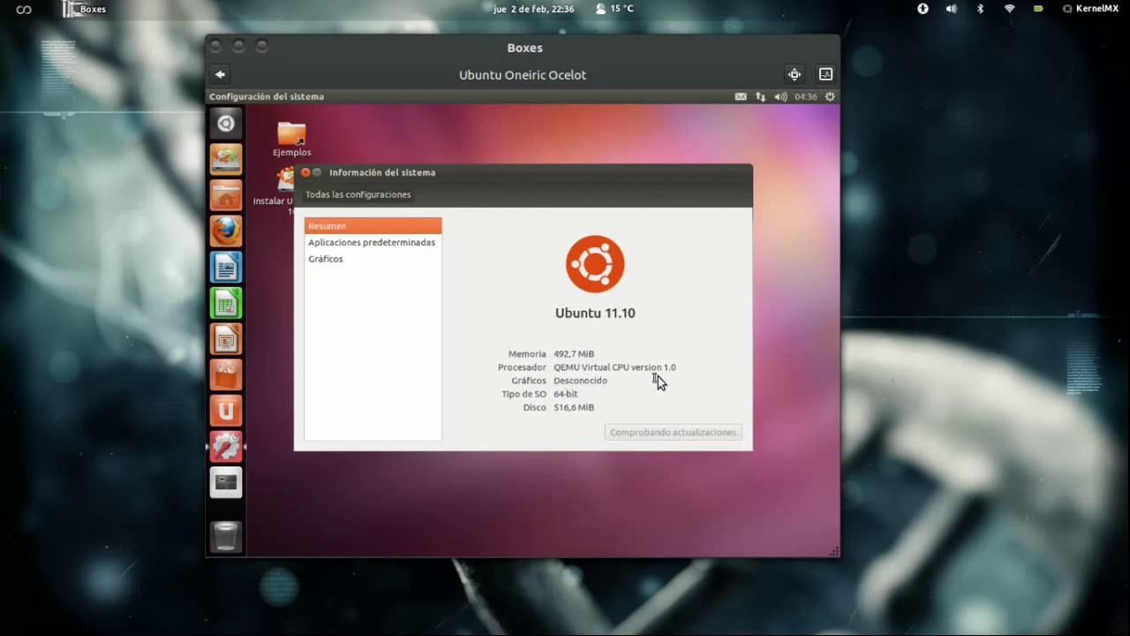
drag(630, 370, 565, 367)
click(574, 362)
click(306, 171)
Launch the Ubuntu 11.10 installer from the virtual desktop and accept Español on its welcome page.
click(294, 183)
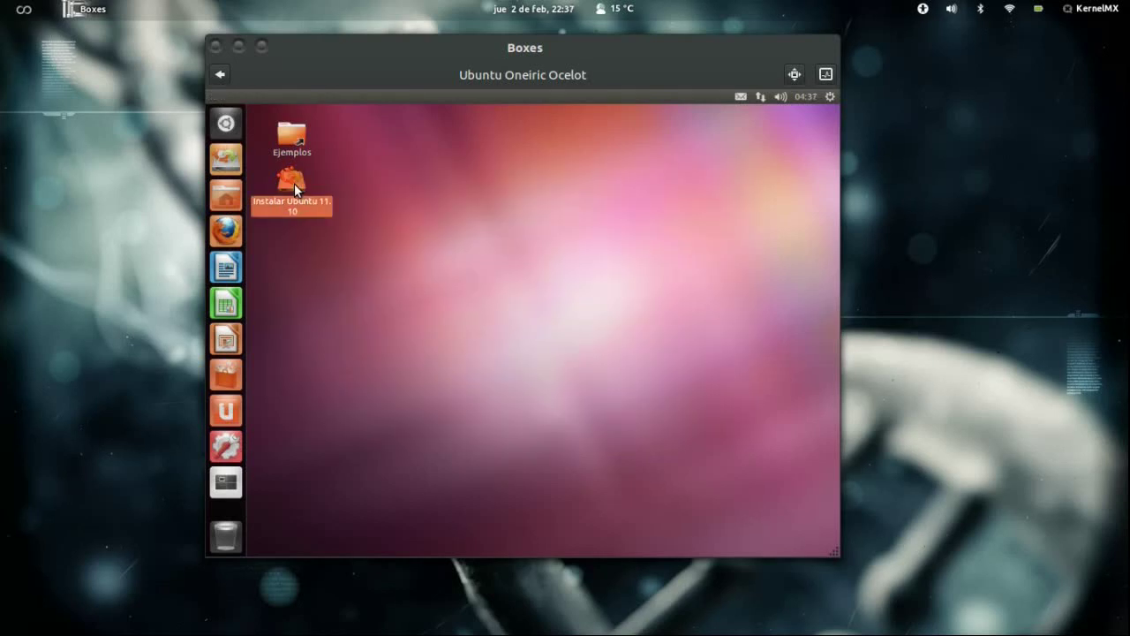
right_click(294, 183)
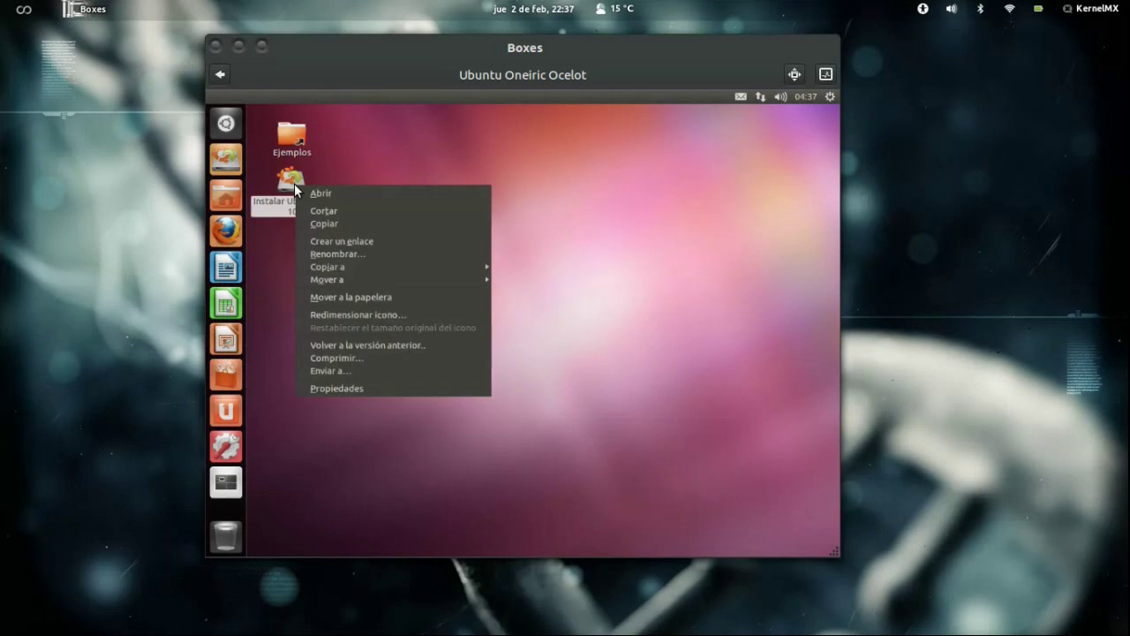
click(363, 197)
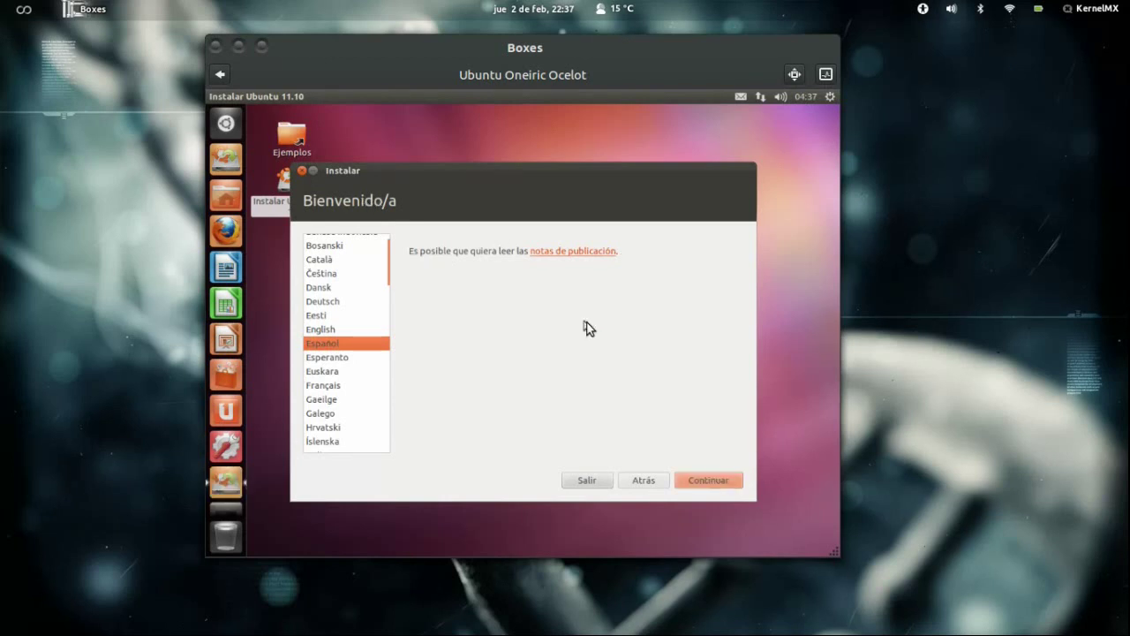
click(725, 484)
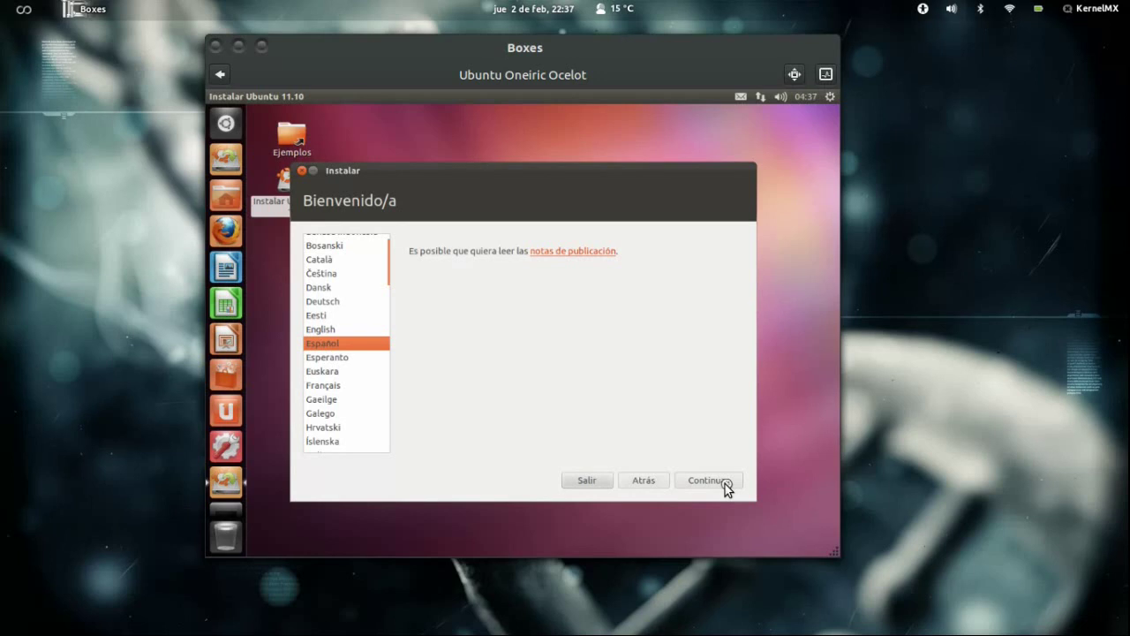
click(724, 483)
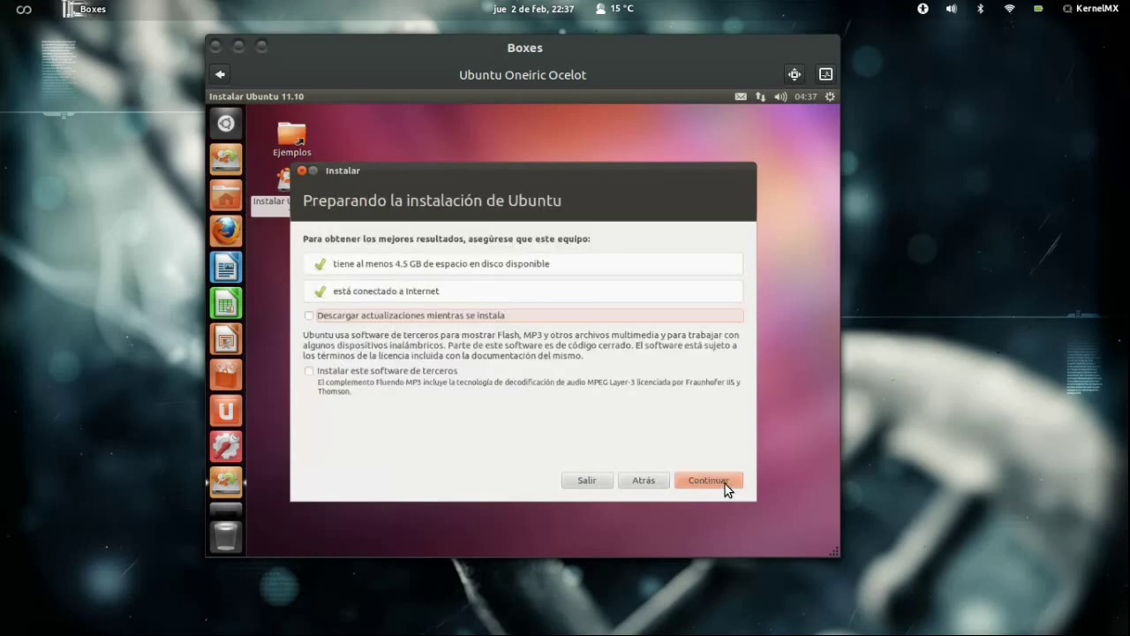
Enable downloading updates and installing third-party software in the installer, and quit the installation.
click(466, 315)
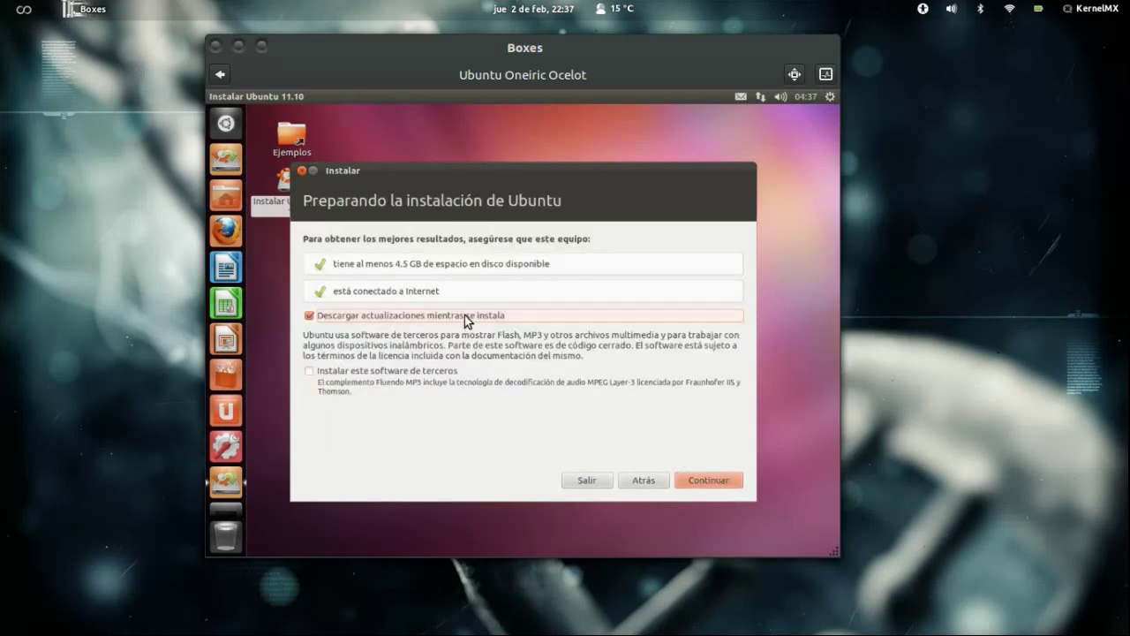
click(381, 372)
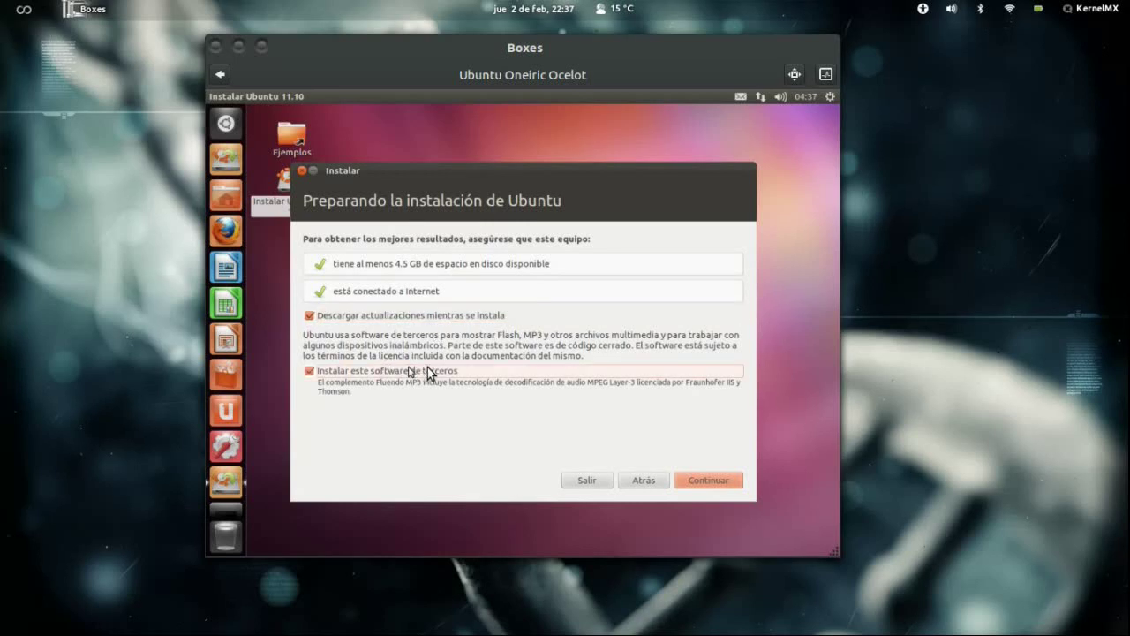
click(585, 480)
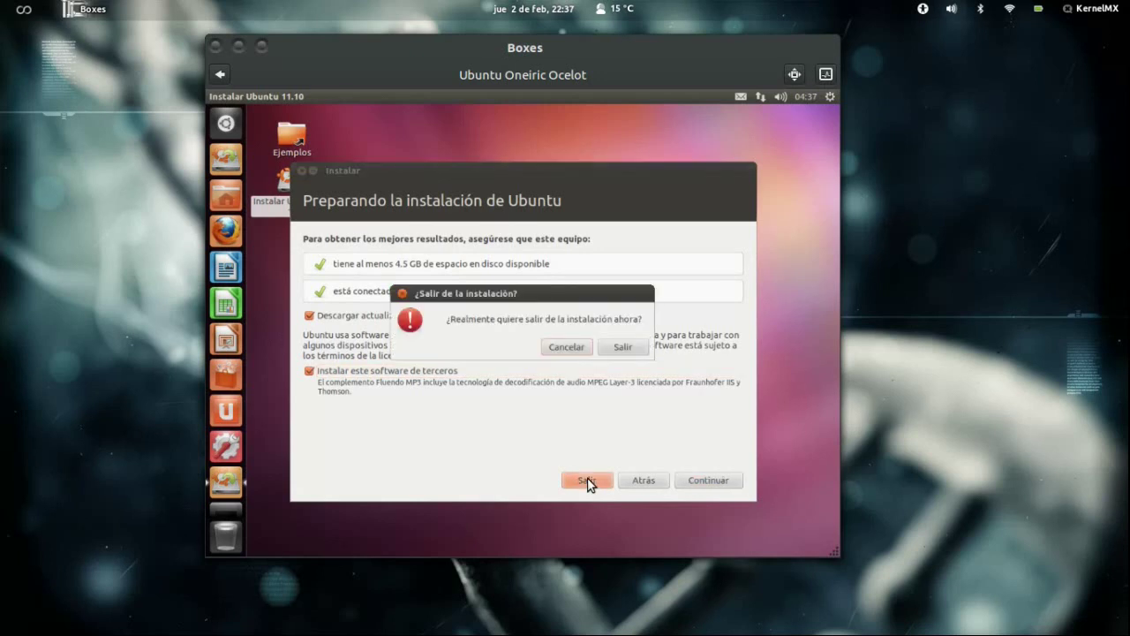
click(621, 347)
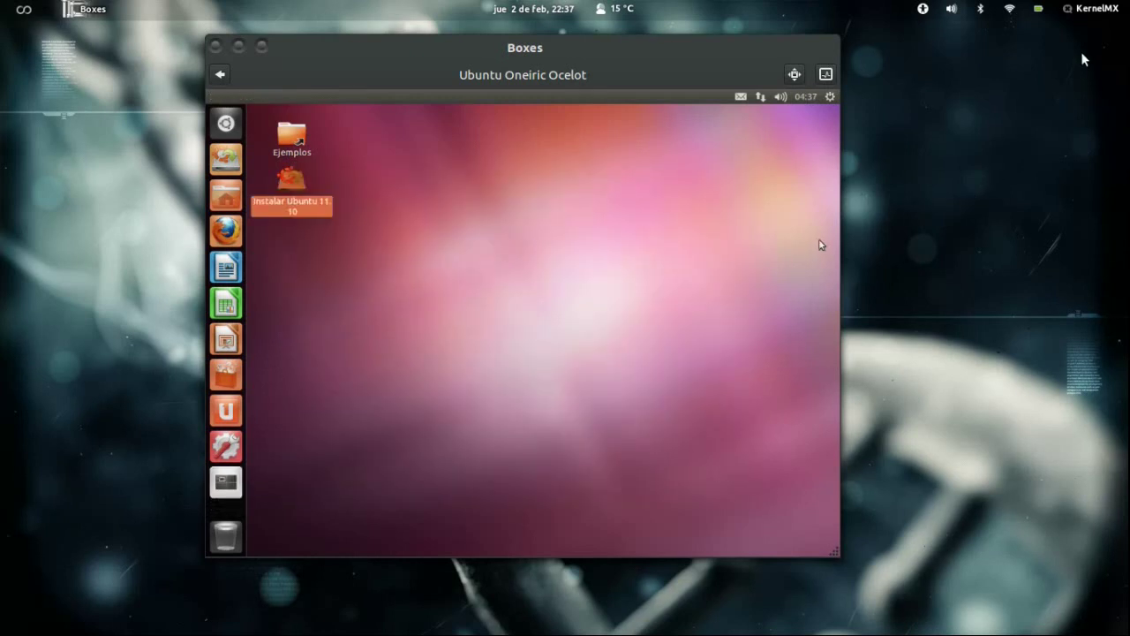
Check the host computer's hardware details in its own Información del sistema and close the window.
click(1085, 25)
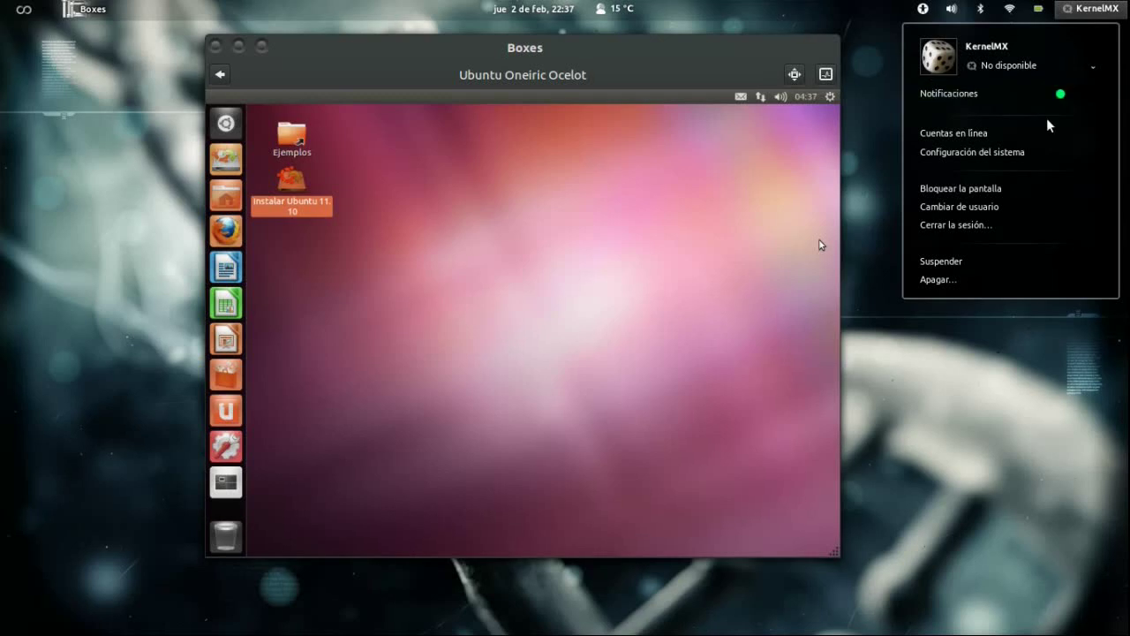
click(1018, 152)
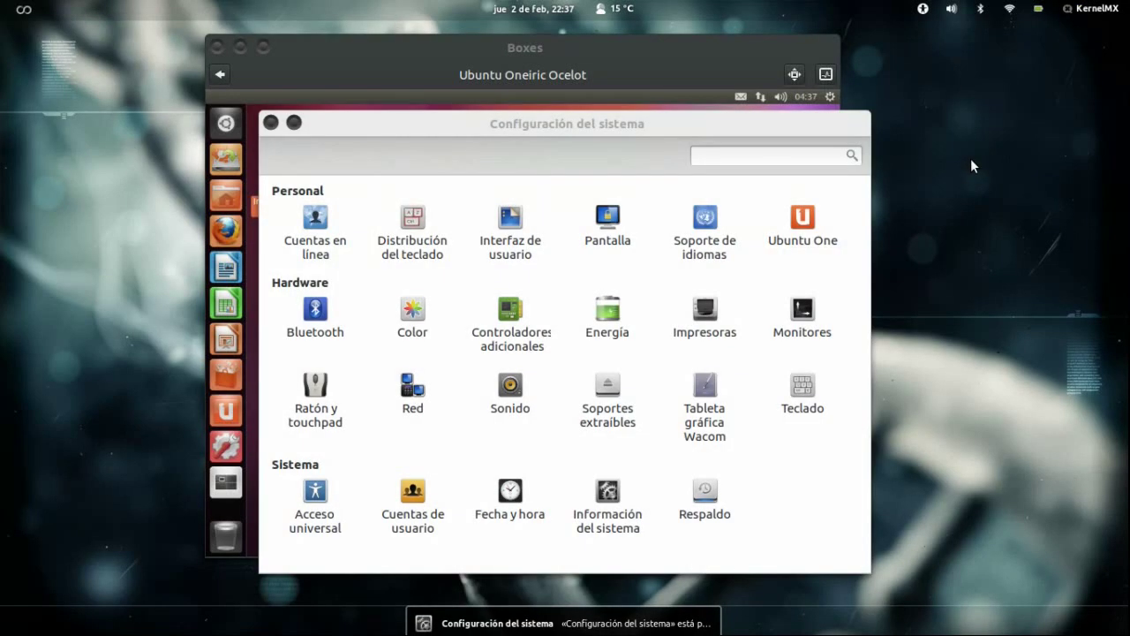
click(611, 488)
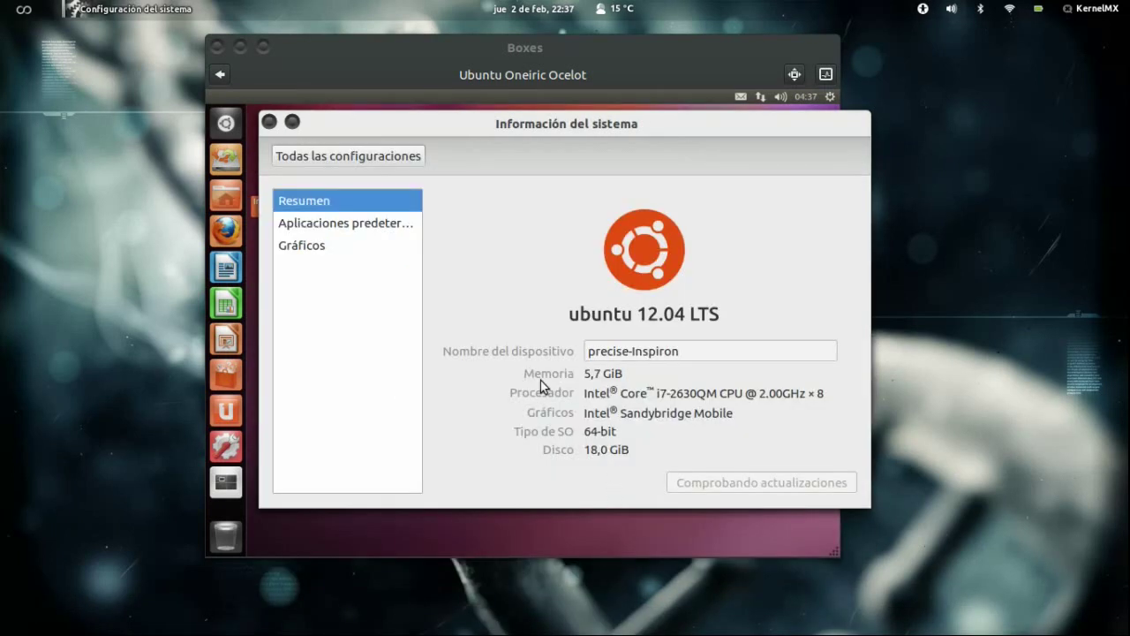
click(268, 122)
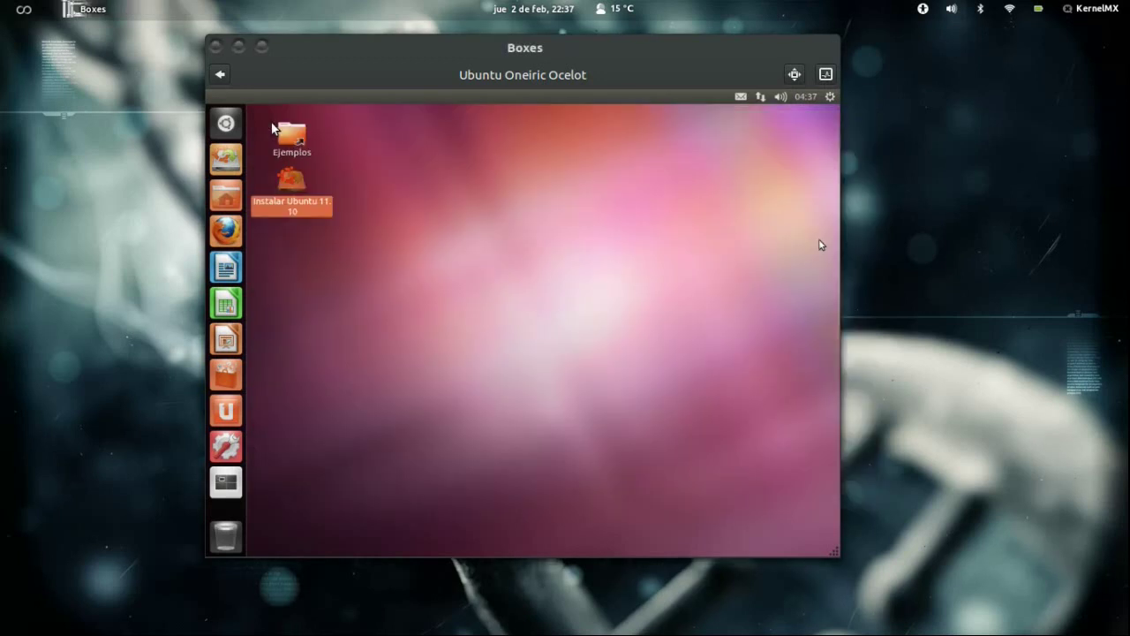
Review the Ubuntu Oneiric Ocelot box's Login, Display and Devices properties, and return to its running desktop.
click(827, 74)
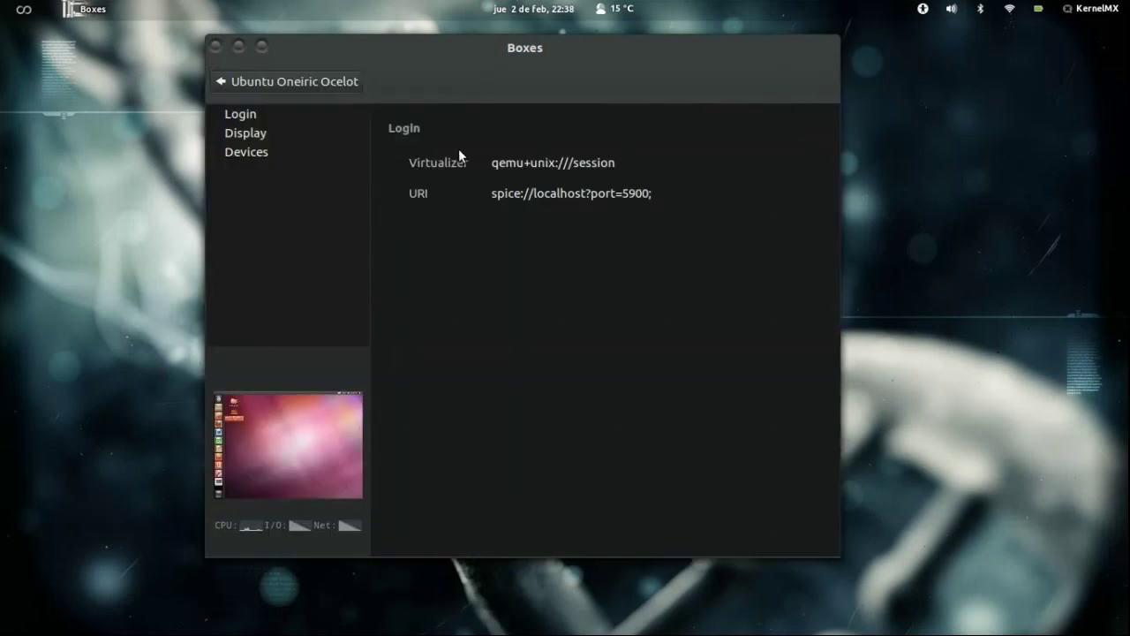
click(260, 135)
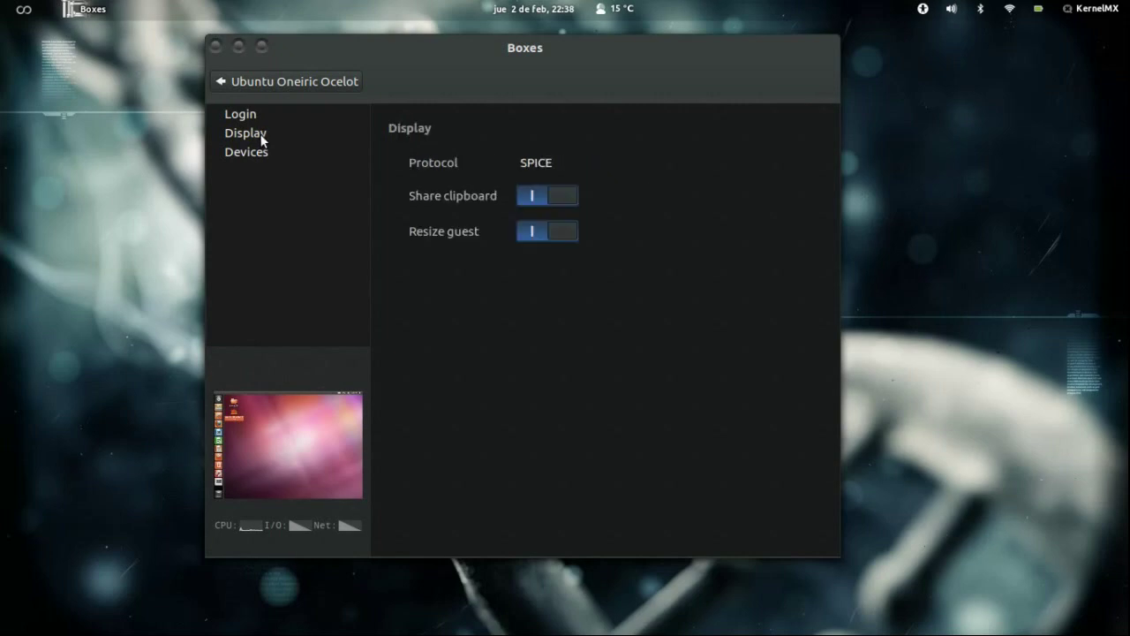
click(257, 152)
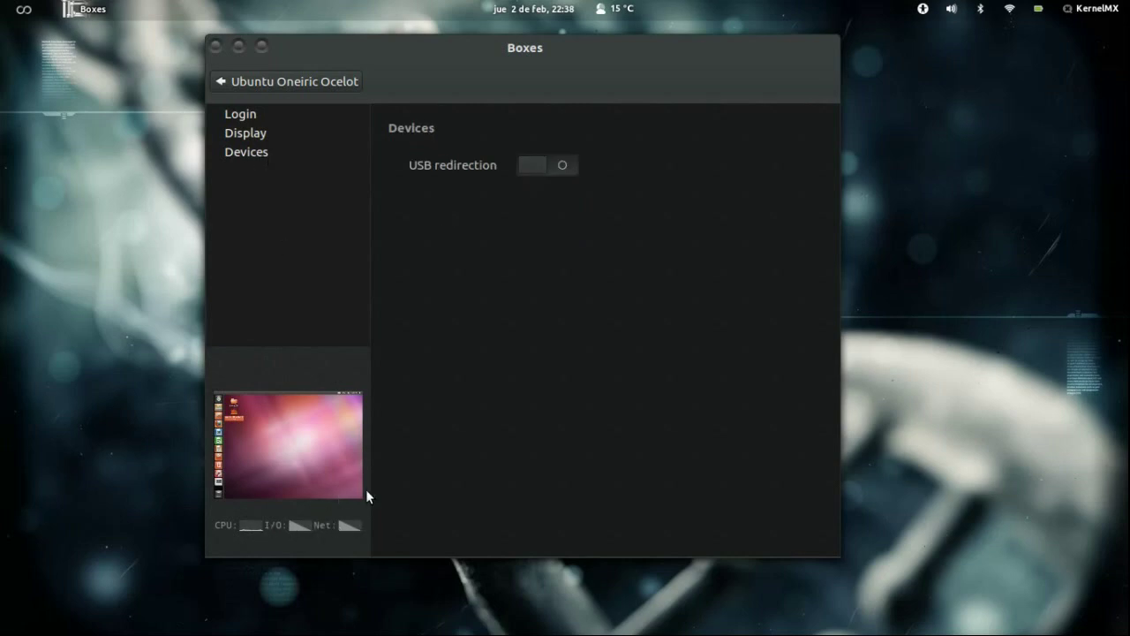
click(251, 134)
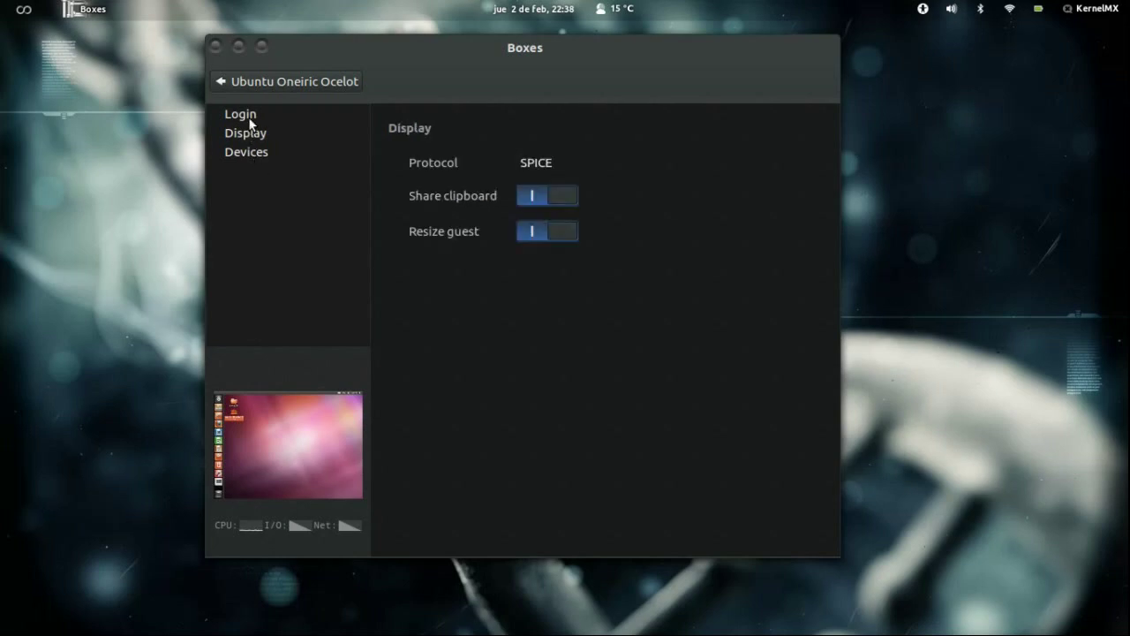
click(249, 116)
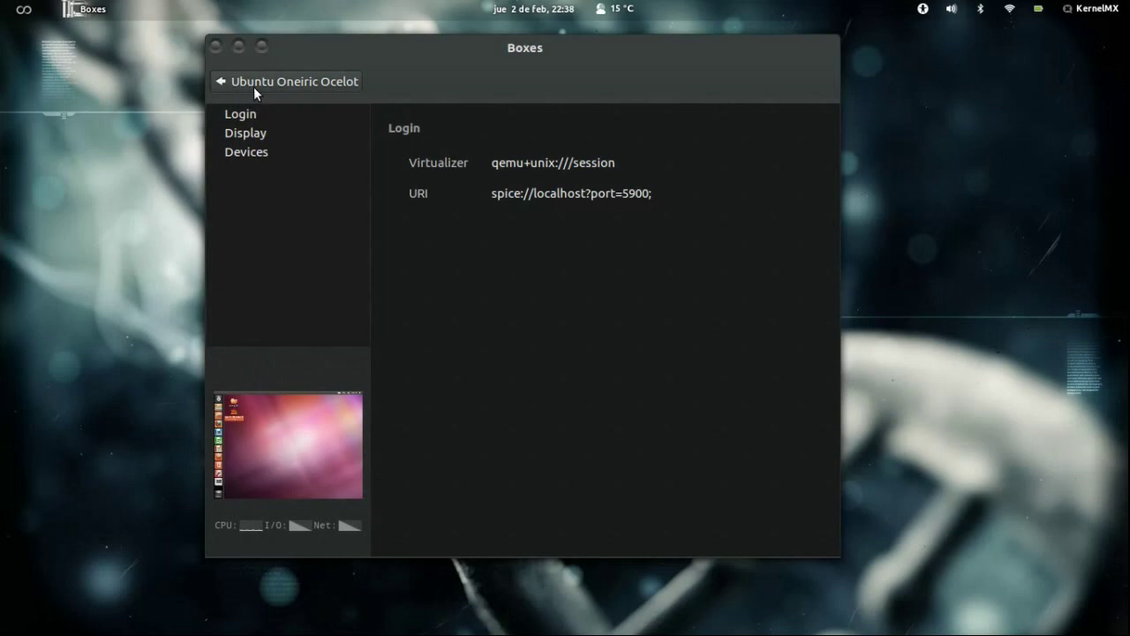
click(254, 85)
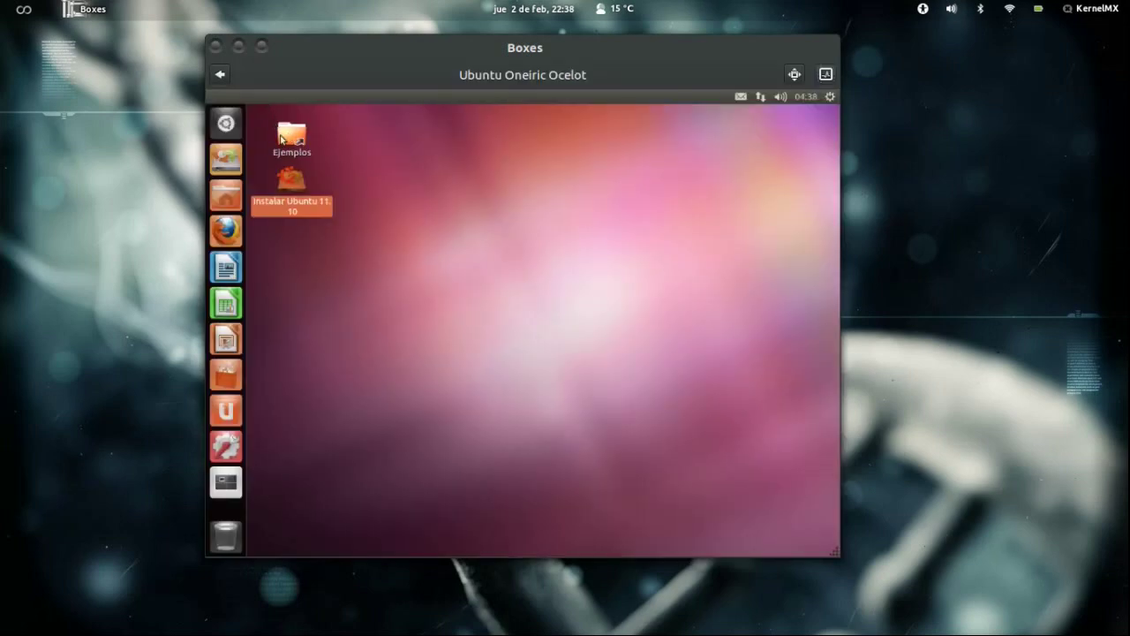
Go back to the collection of boxes, and turn on item selection and cancel it without selecting a box.
click(221, 75)
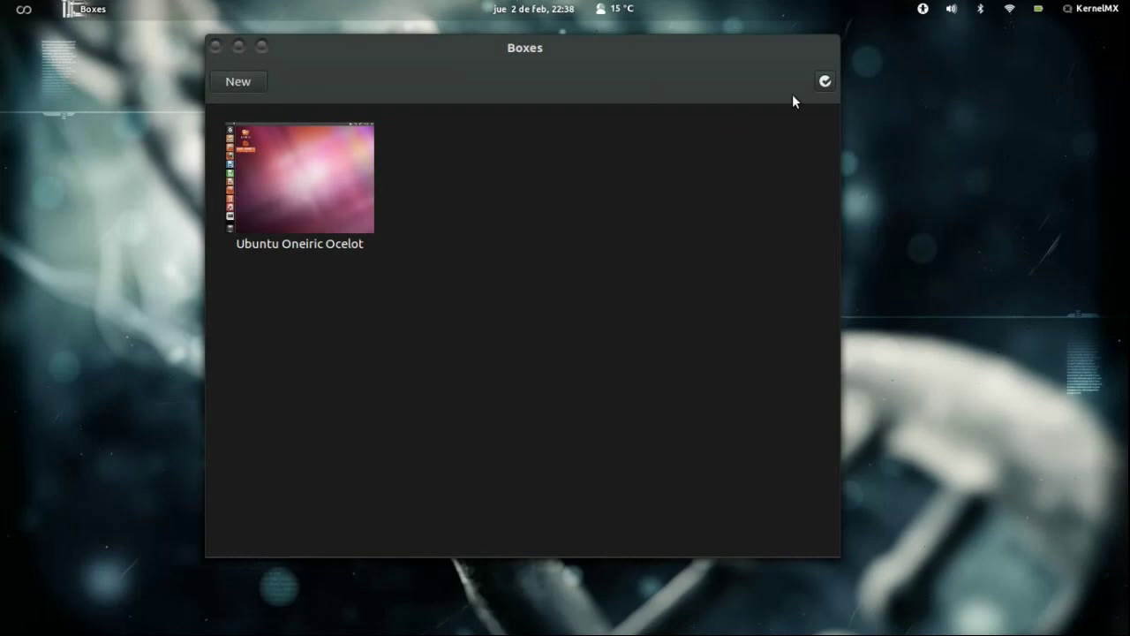
click(824, 82)
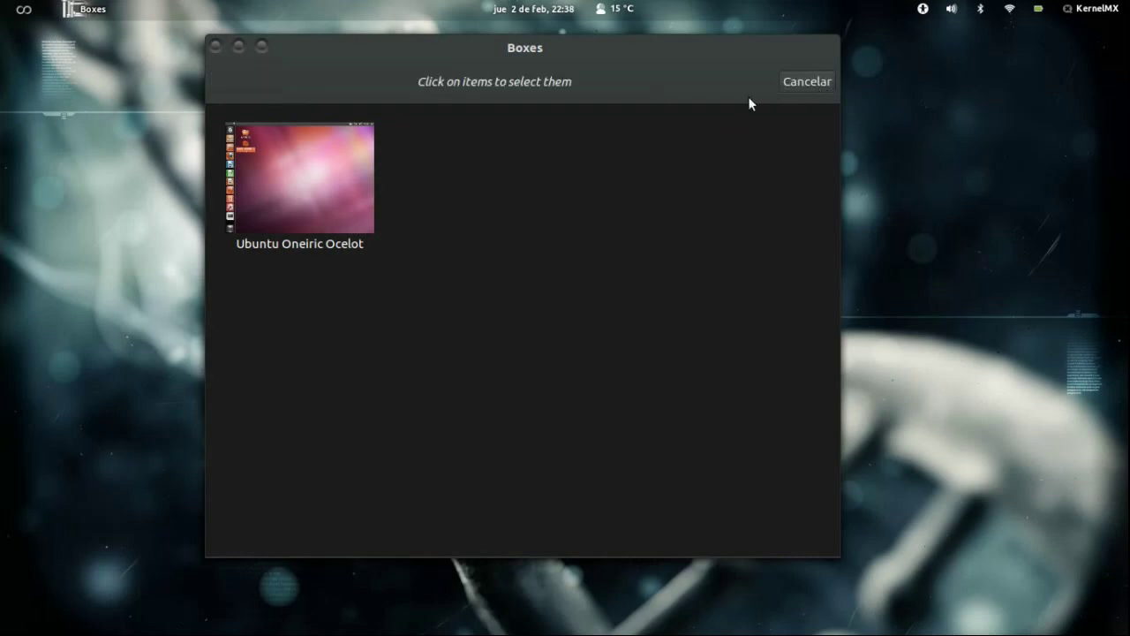
click(793, 86)
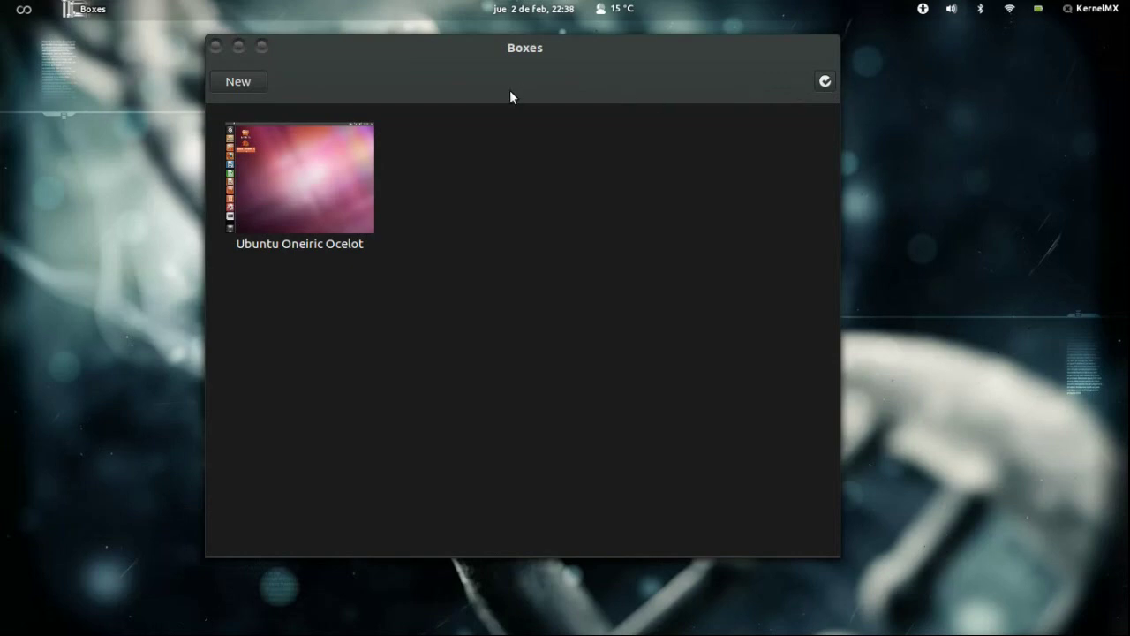
Create a new box using debian-6.0.4-amd64-netinst.iso from the Descargas folder as its source.
click(247, 82)
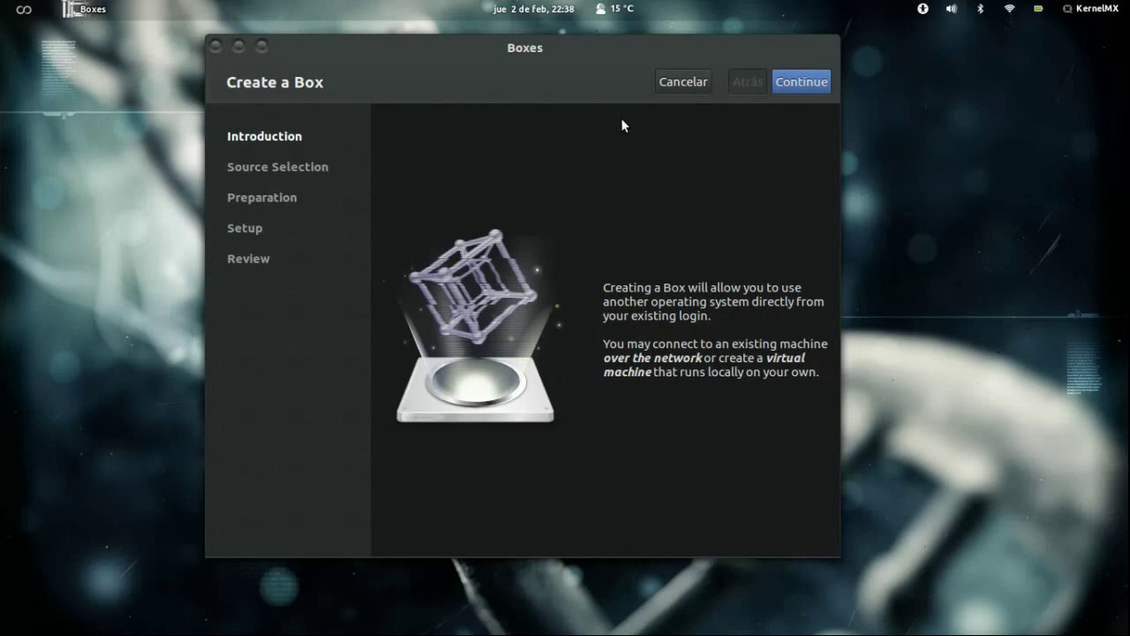
click(798, 83)
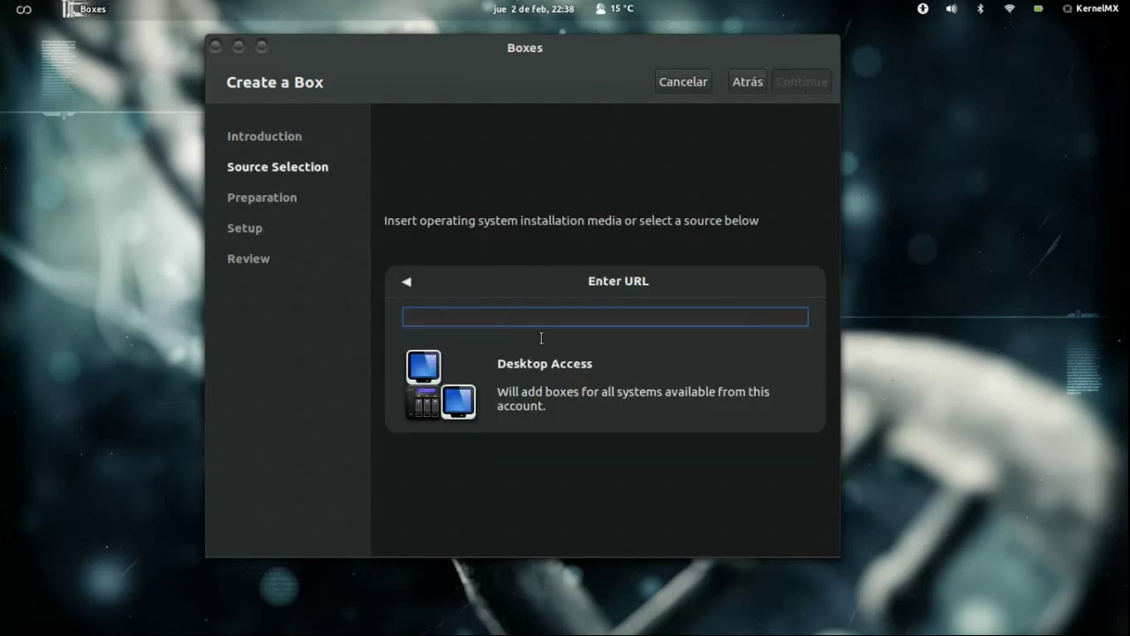
click(532, 282)
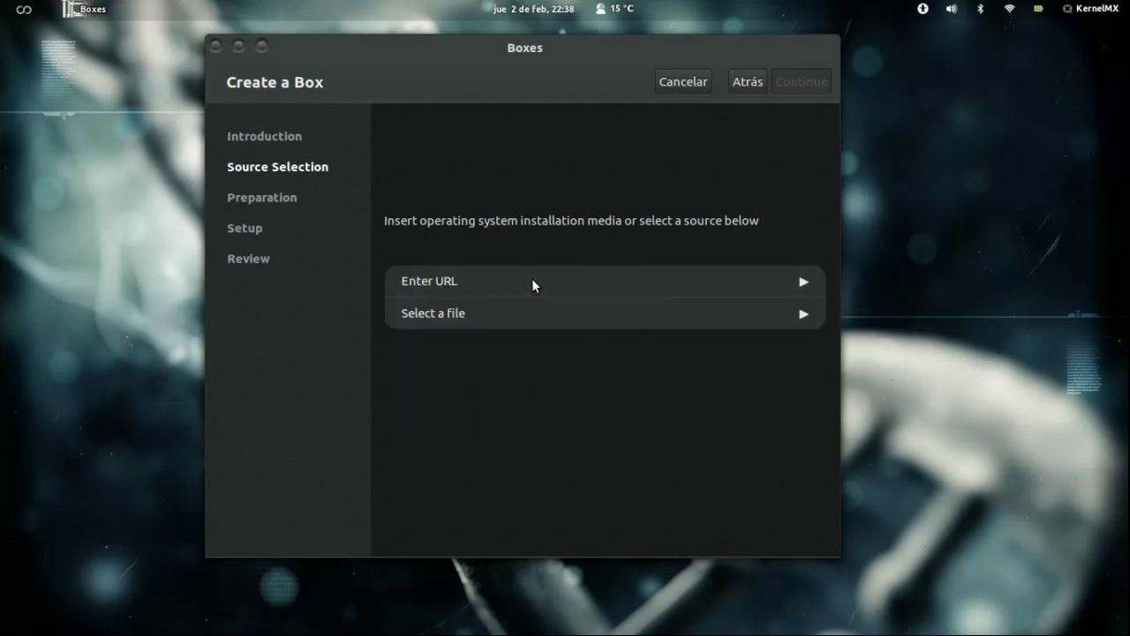
click(512, 313)
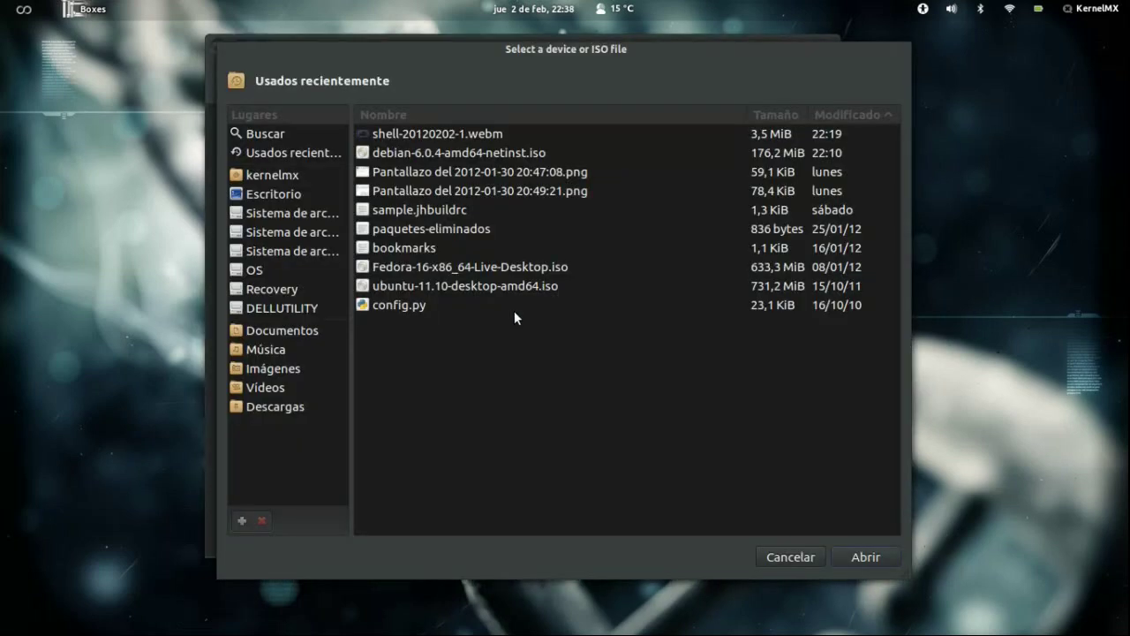
click(276, 406)
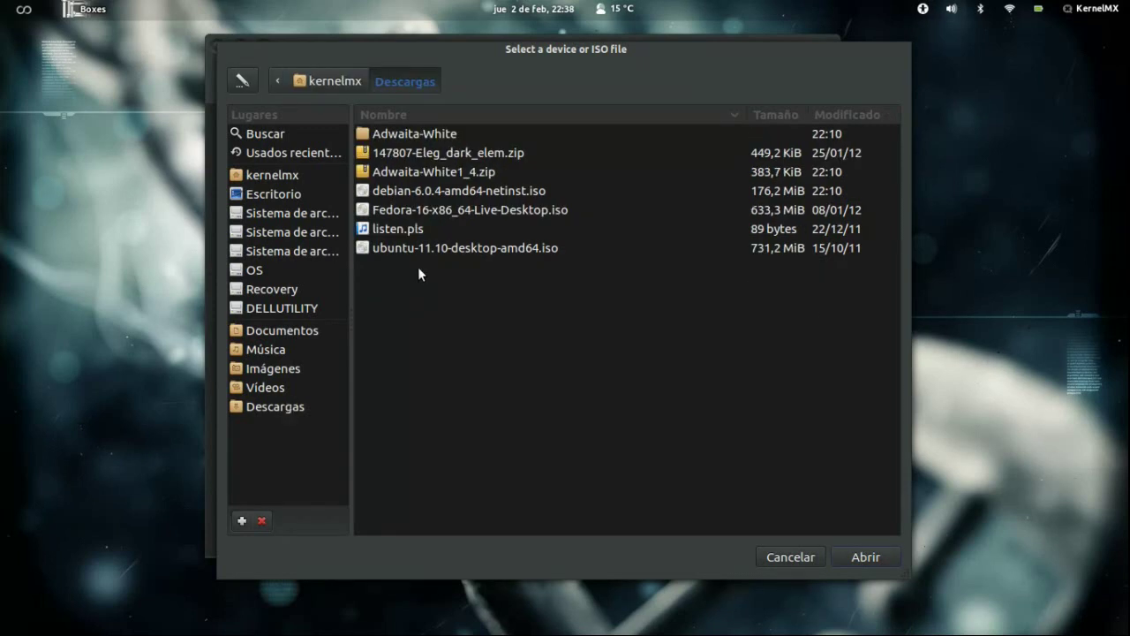
double_click(447, 191)
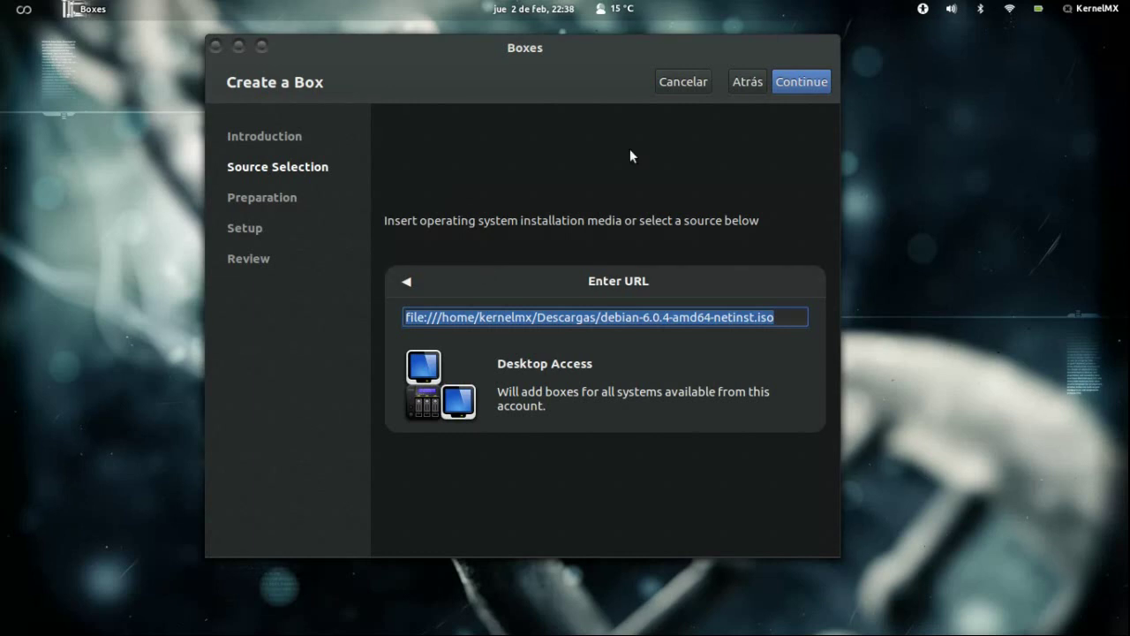
click(789, 87)
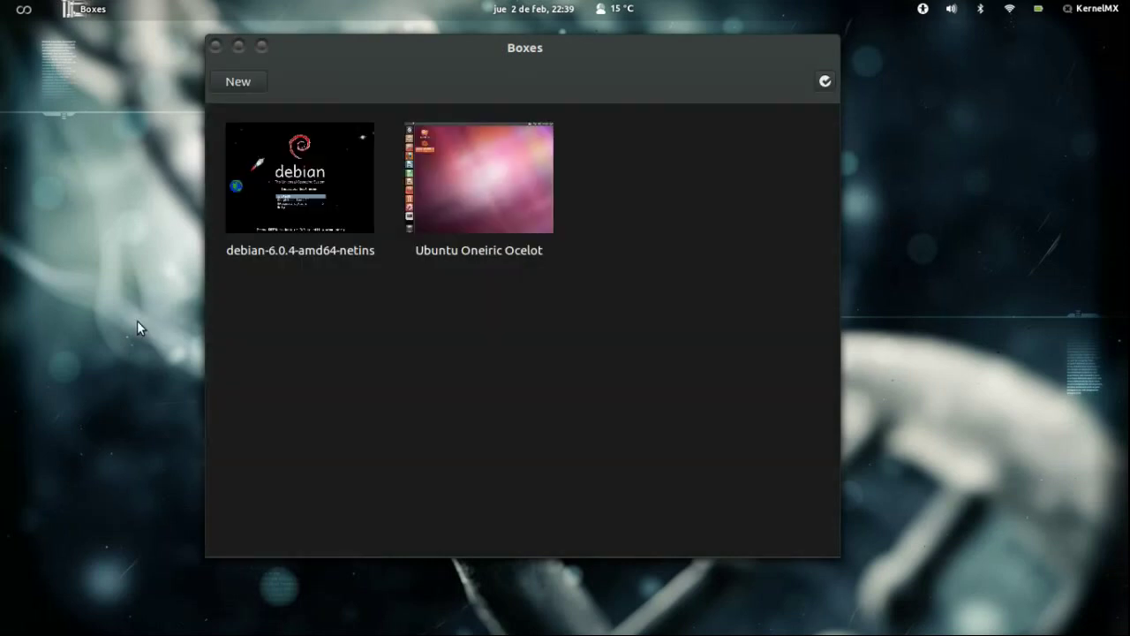
Open the Debian box and look through its installer boot menu entries from Install down to Help.
click(310, 193)
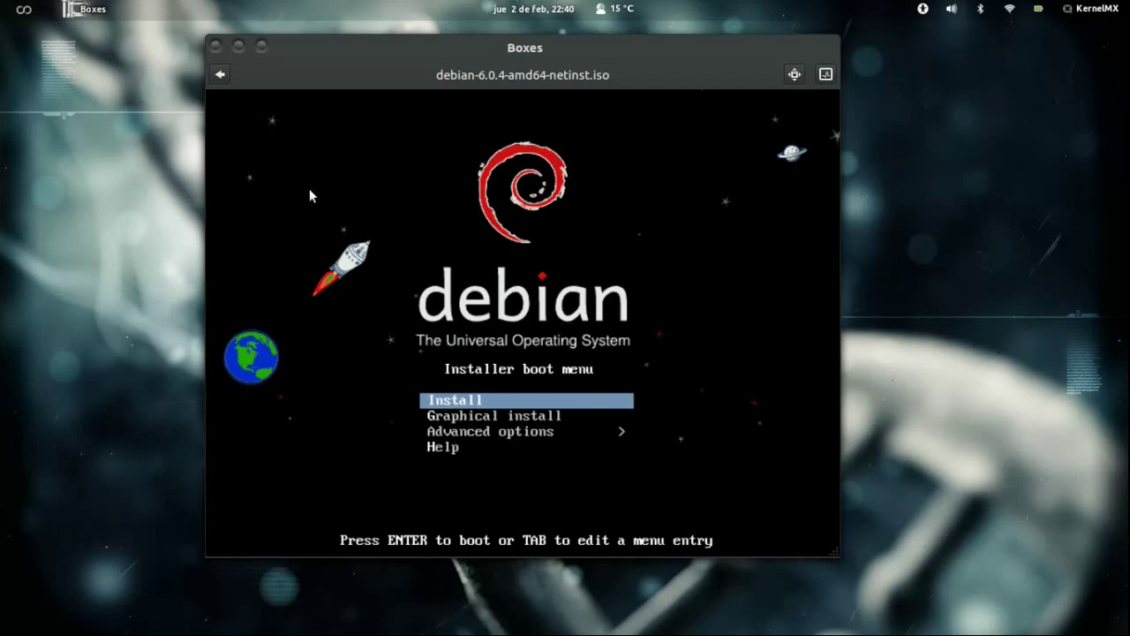
key(Down)
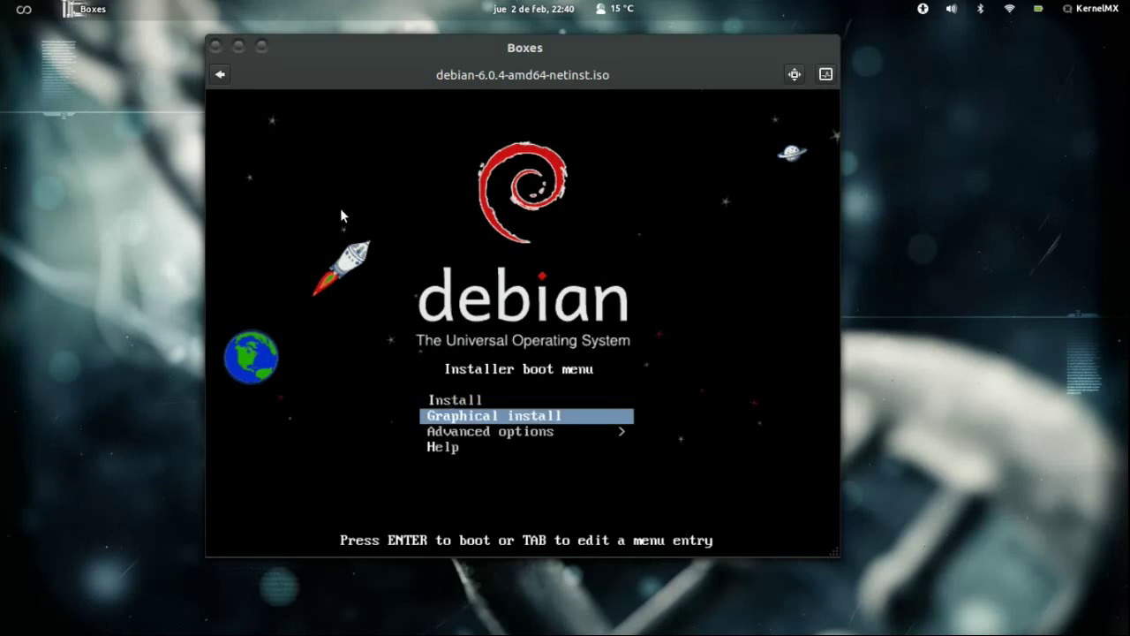
key(Down)
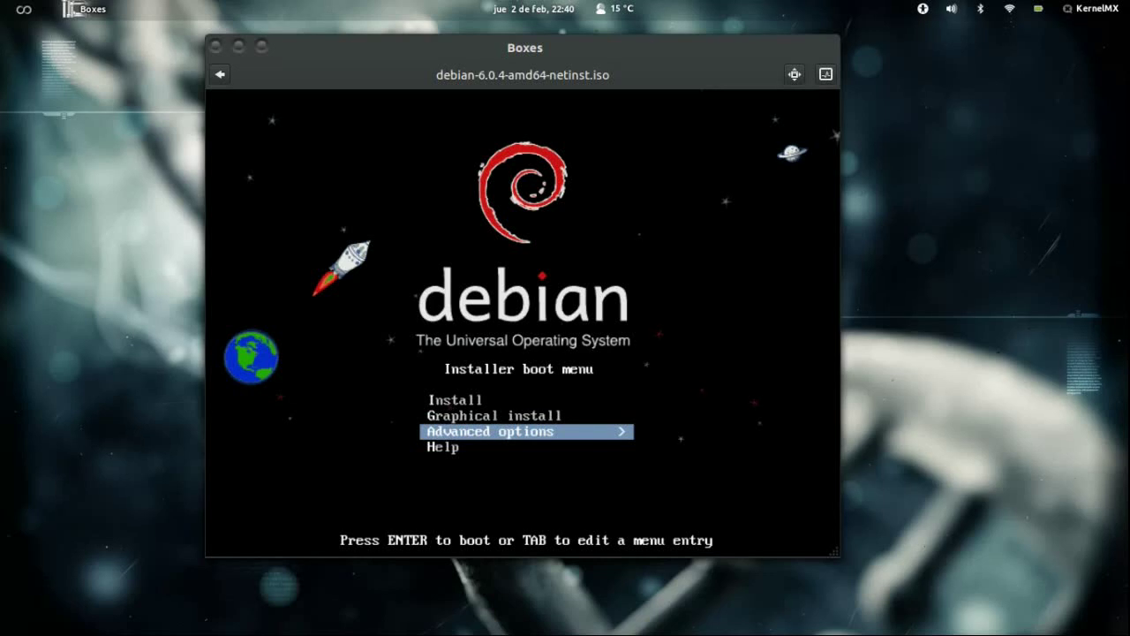
key(Down)
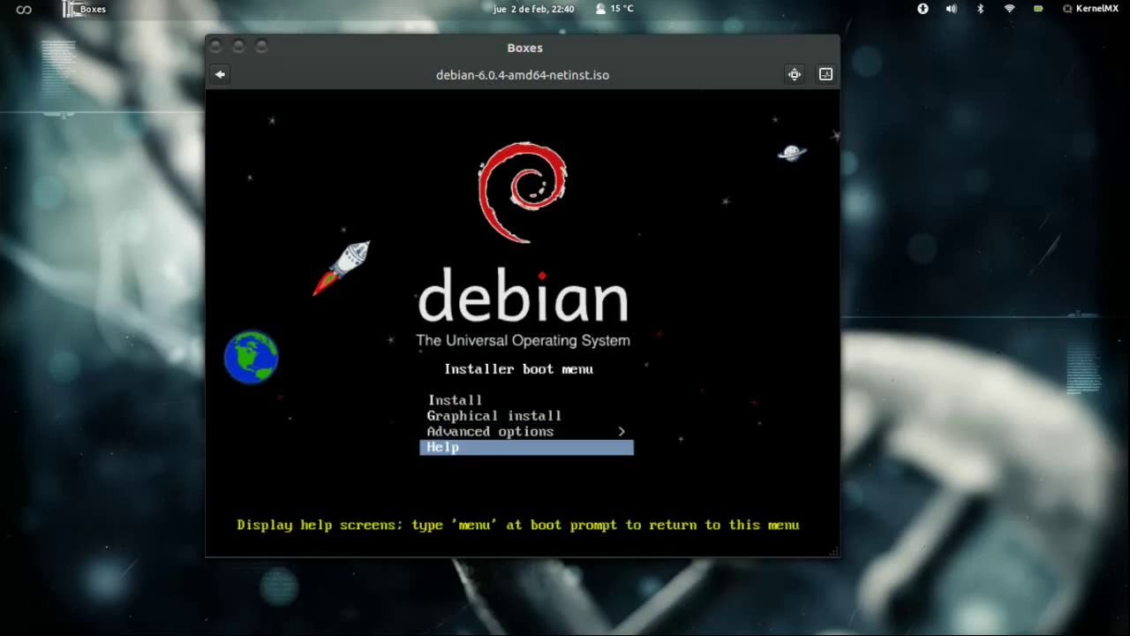